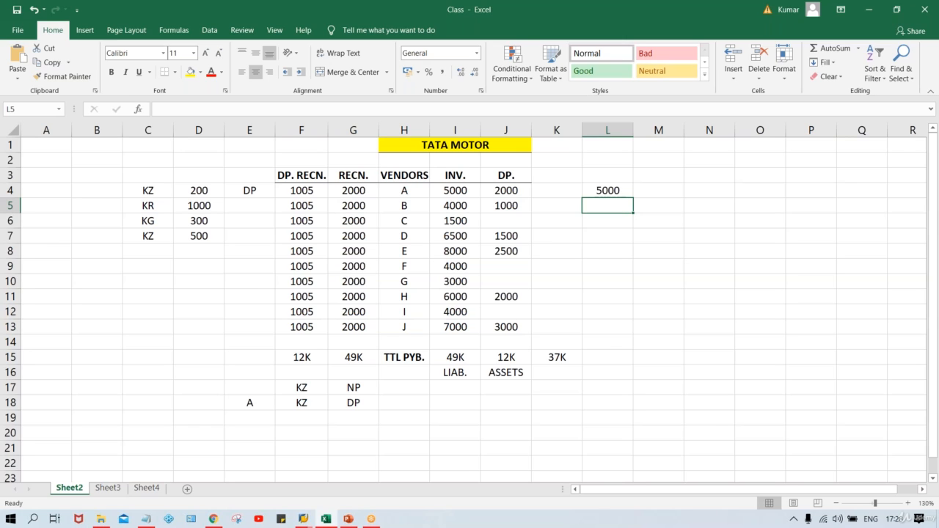
Step: Enter 500 in cell L5 of Sheet2
text(500)
key(Return)
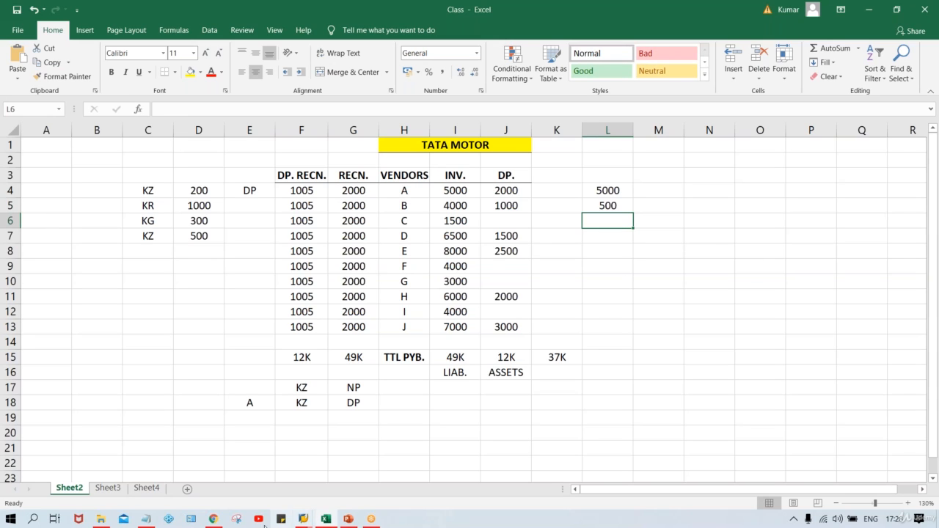
Step: Switch to the Vendor Down Payment slide in PowerPoint, and open transaction F-48 in SAP
click(349, 520)
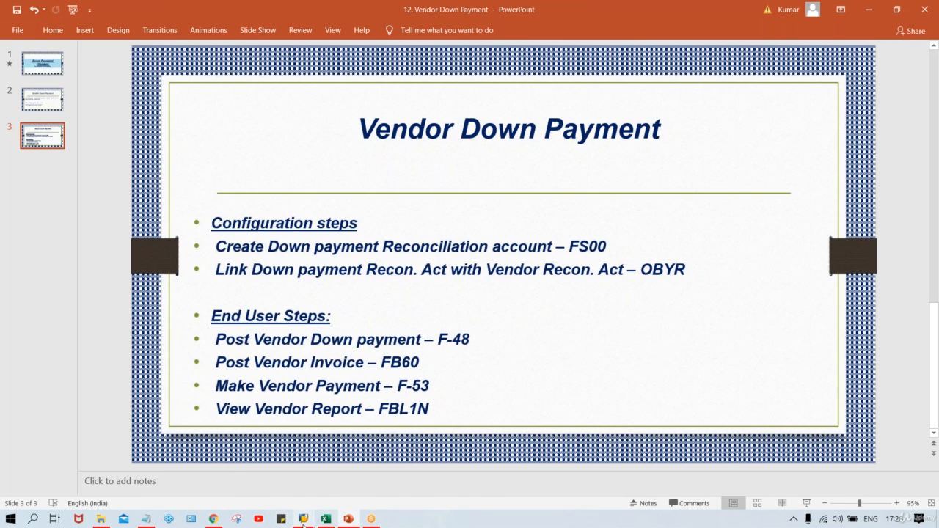
mouse_move(303, 519)
click(307, 479)
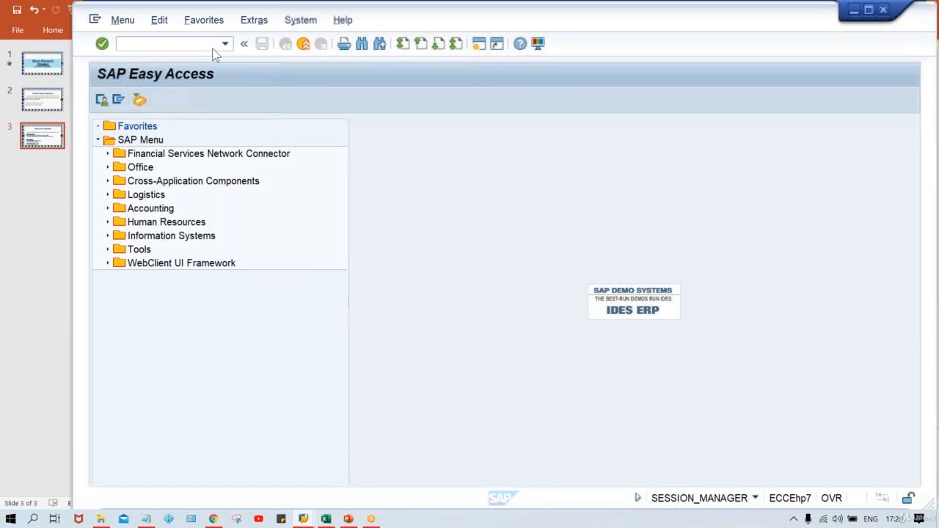
text(f-48)
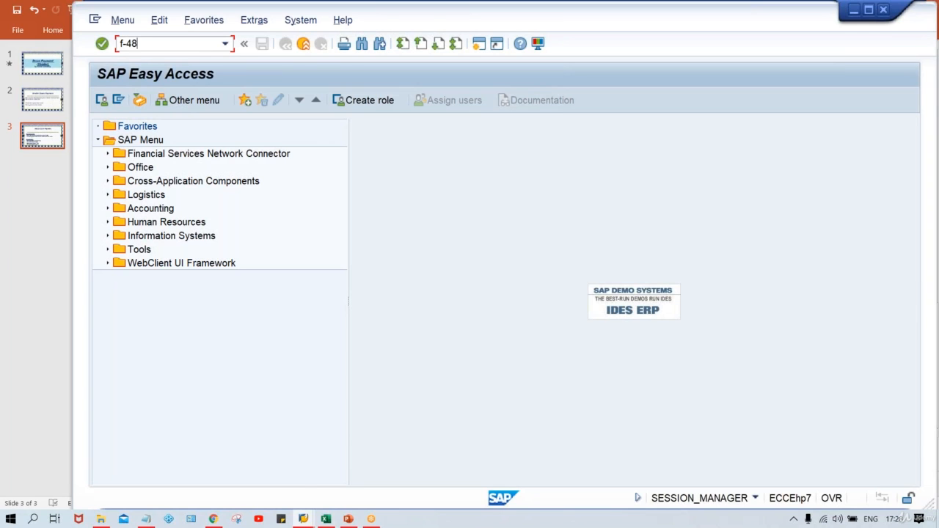
key(Return)
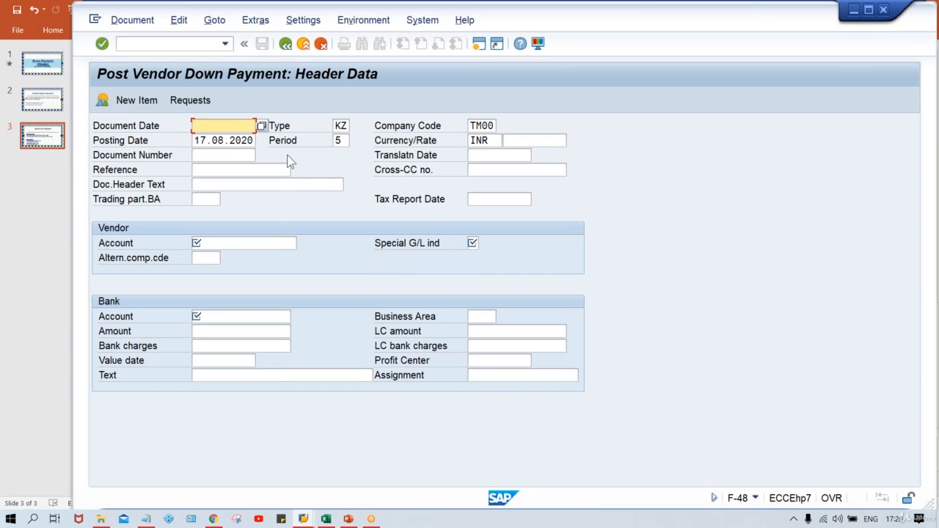
Step: Set the down payment's document date to 17.08.2020
key(space)
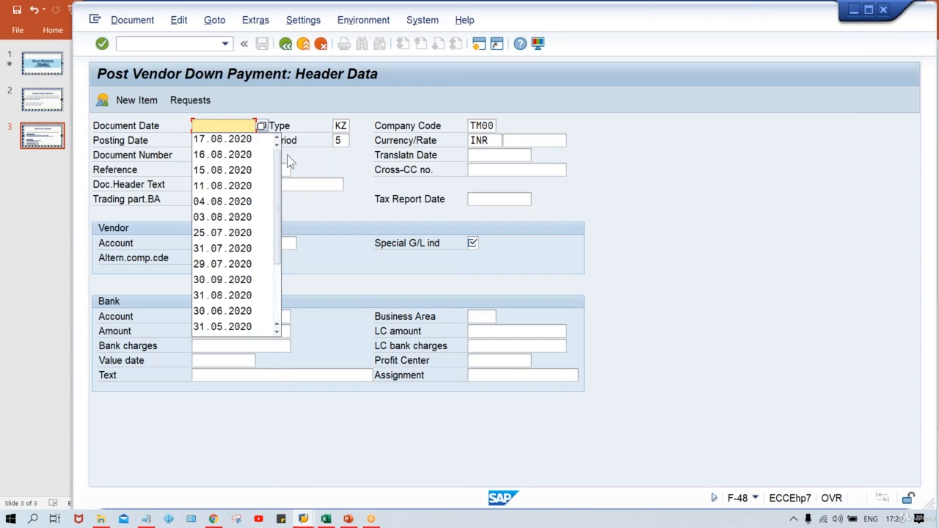
key(Down)
key(Return)
key(Tab)
key(ctrl+Tab)
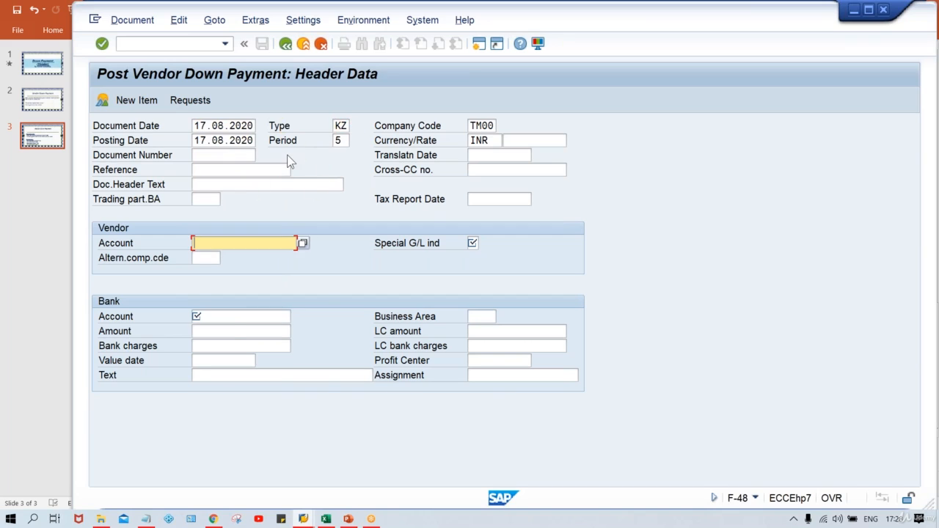
Step: Fill in the vendor account with the first remembered entry and set the special G/L indicator to A
key(space)
key(Down)
key(Return)
key(Tab)
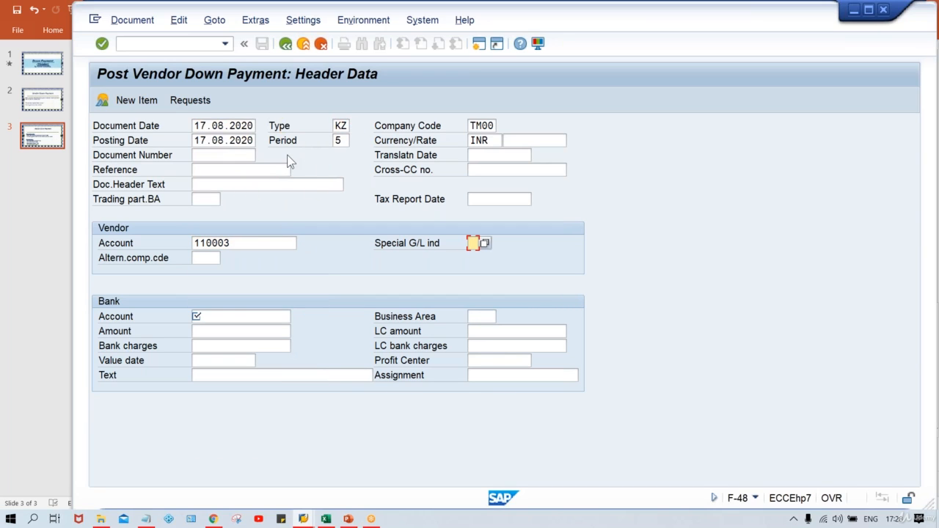
key(Caps_Lock)
text(A)
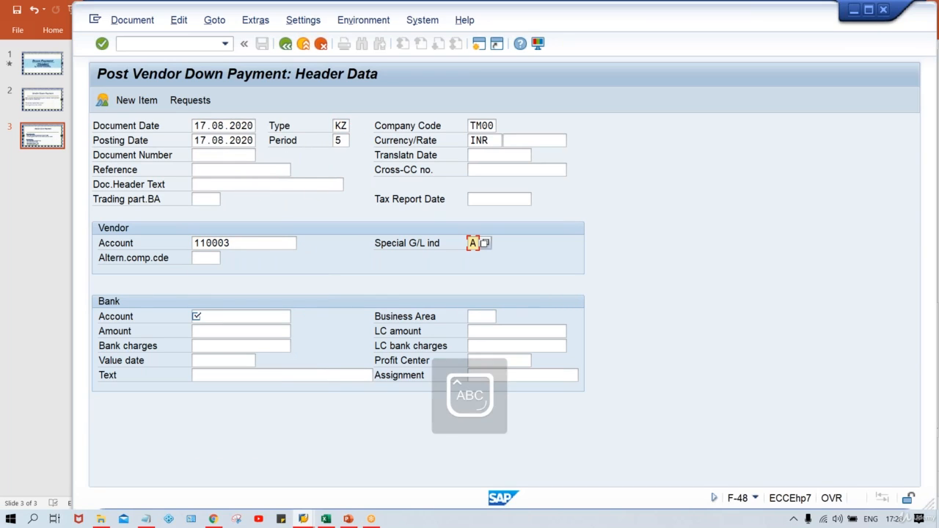
Step: Enter bank G/L account 1000 and an amount of 500 for the vendor down payment
click(237, 319)
click(261, 336)
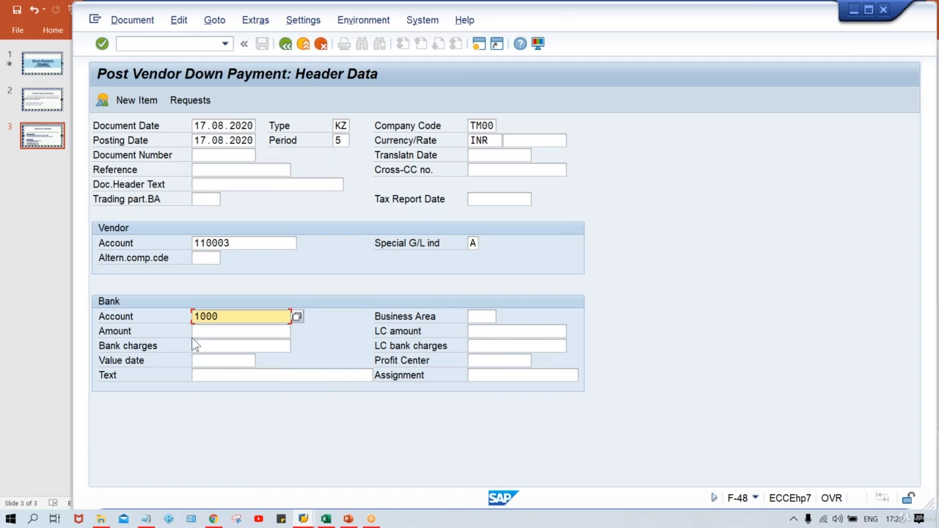
click(220, 334)
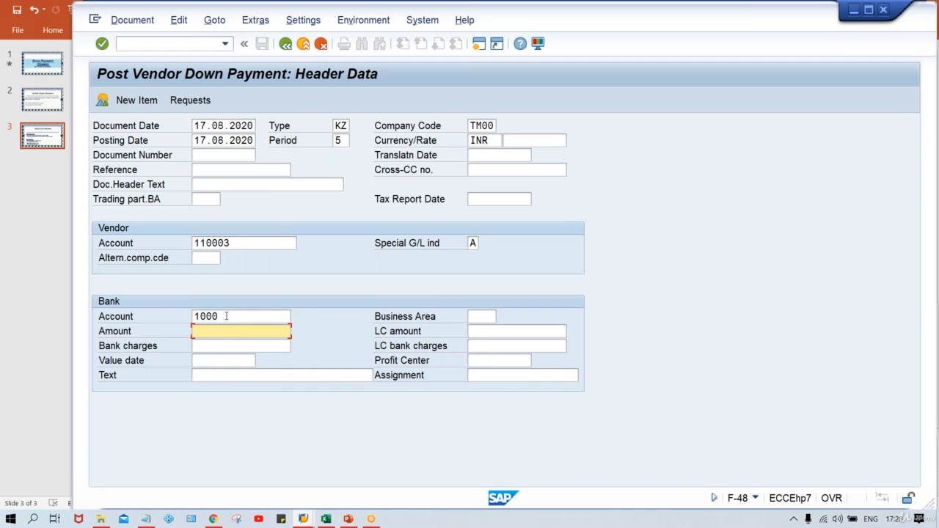
drag(240, 317, 118, 306)
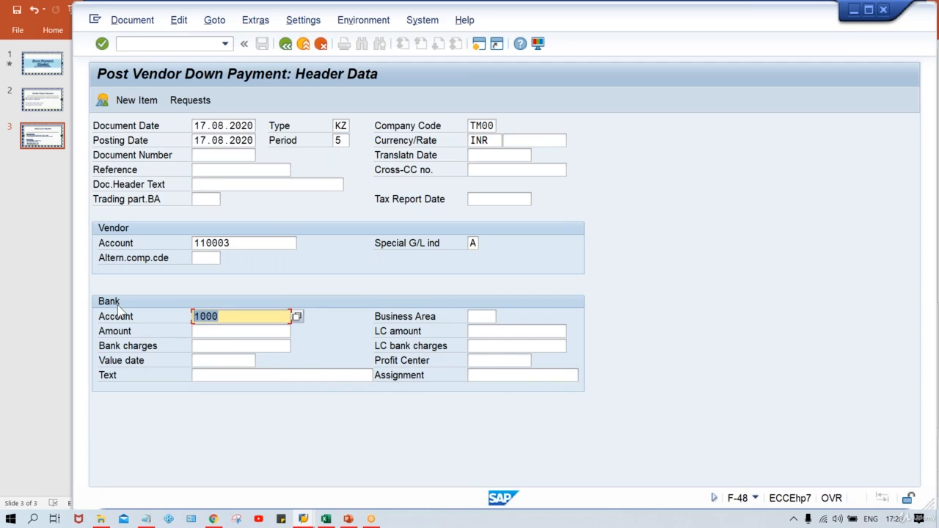
click(251, 315)
key(Tab)
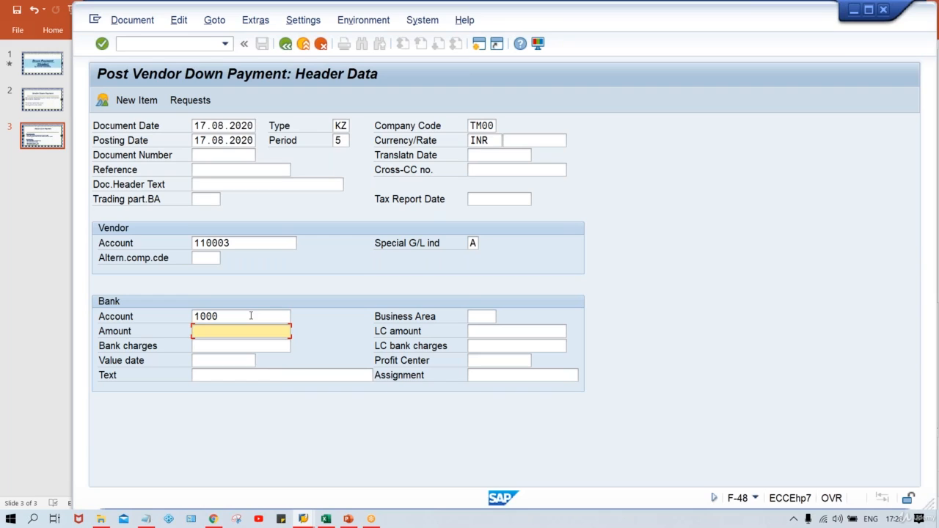
text(500)
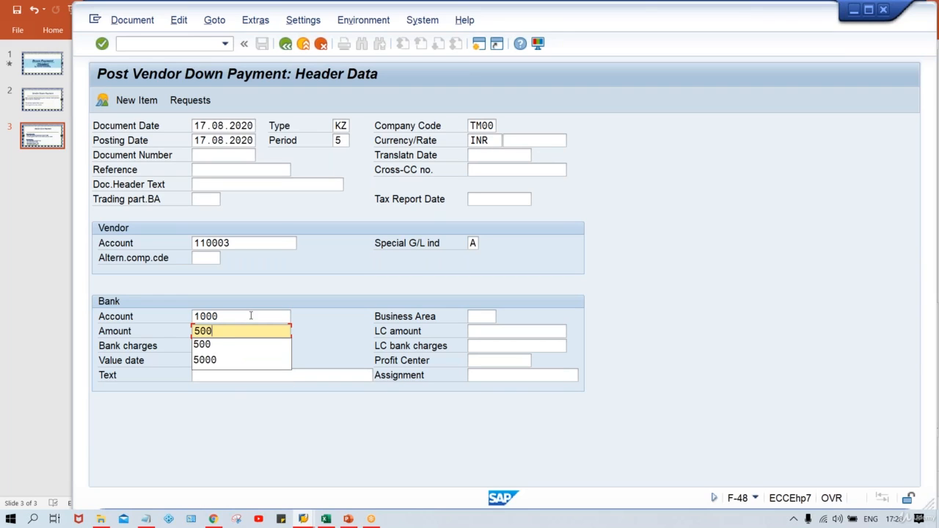
click(614, 260)
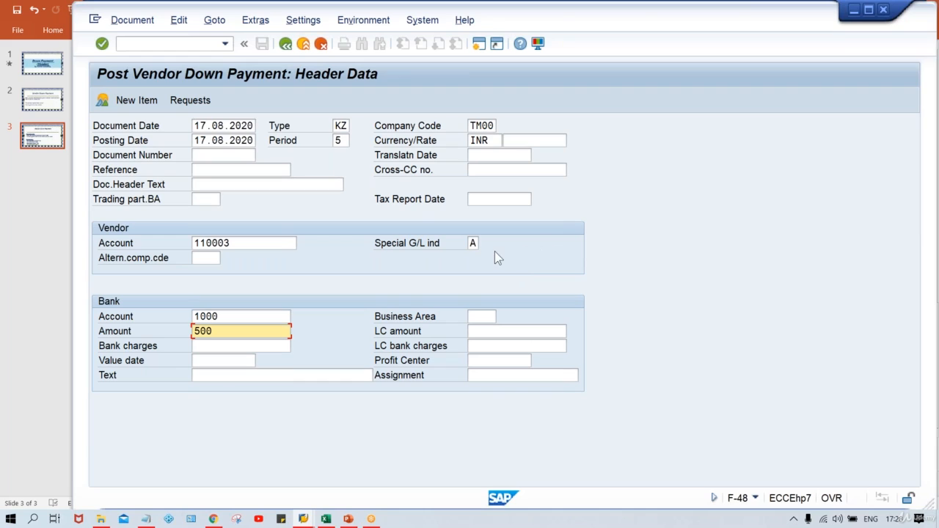
click(472, 243)
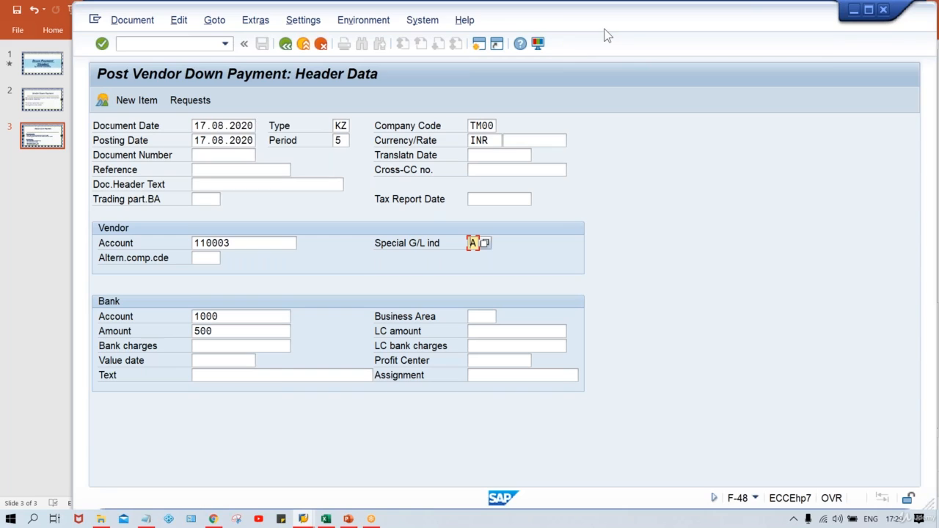
Step: Open a new SAP session and start transaction FB60 in it
click(479, 44)
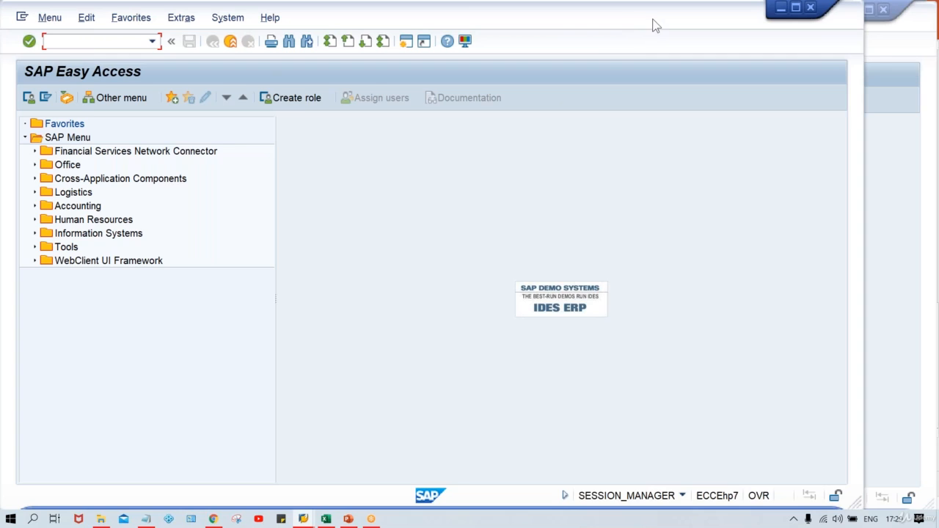
drag(653, 25, 729, 28)
text(FB60)
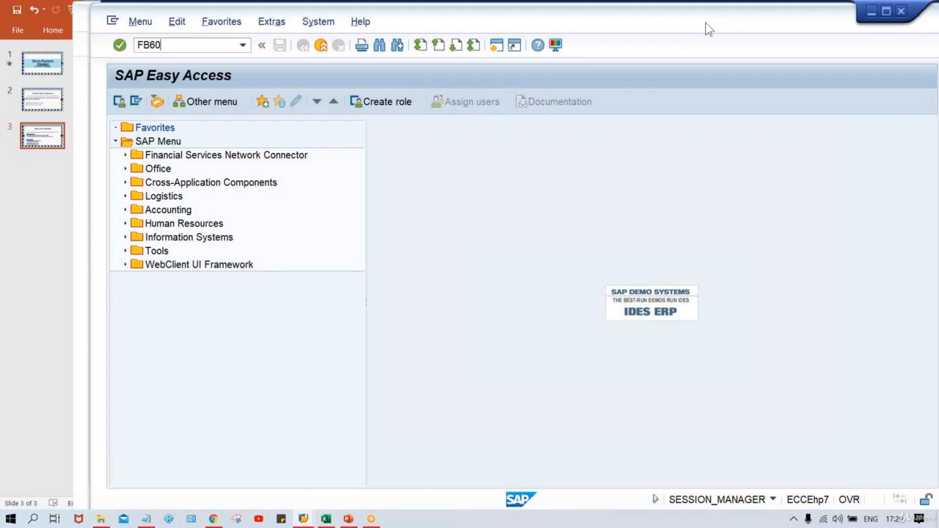
key(Return)
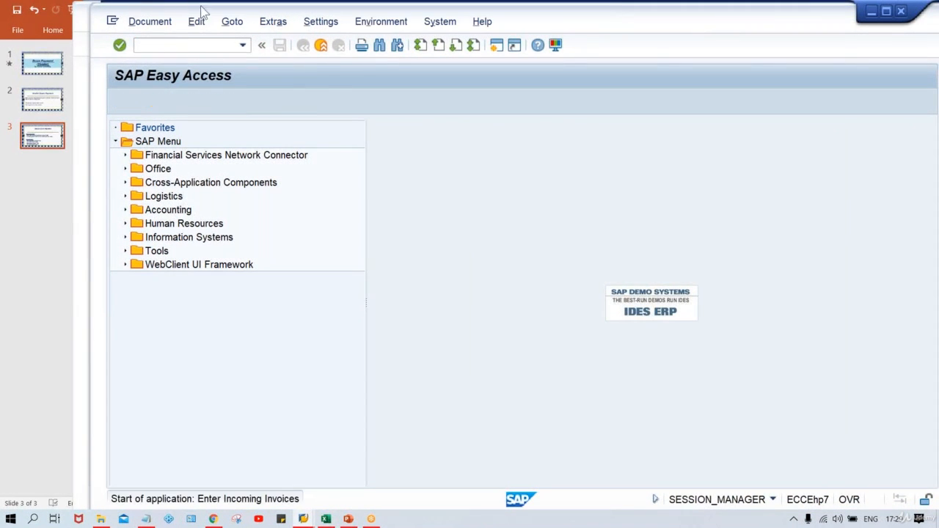
Step: Fill in the invoice's vendor with the first remembered entry and set the invoice date to 17.08.2020
key(space)
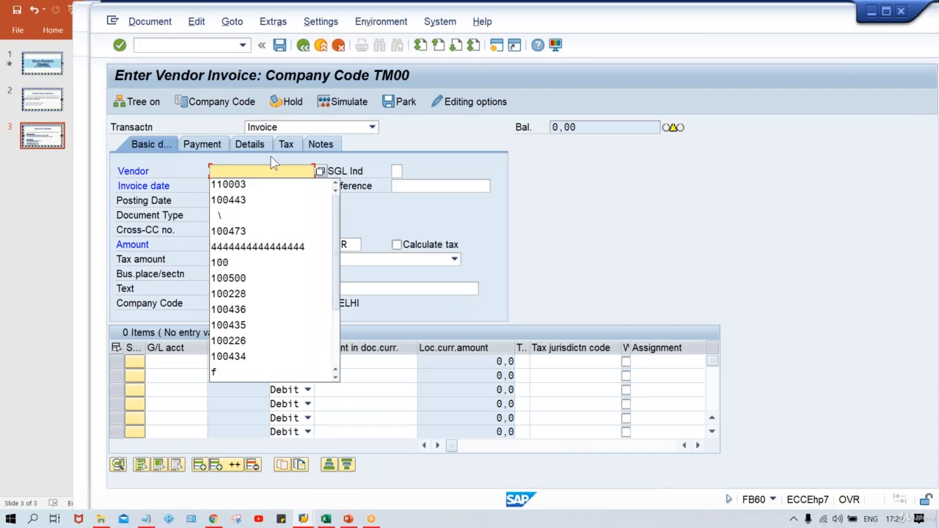
key(Down)
key(Return)
key(Tab)
key(Tab)
key(space)
key(Down)
key(Return)
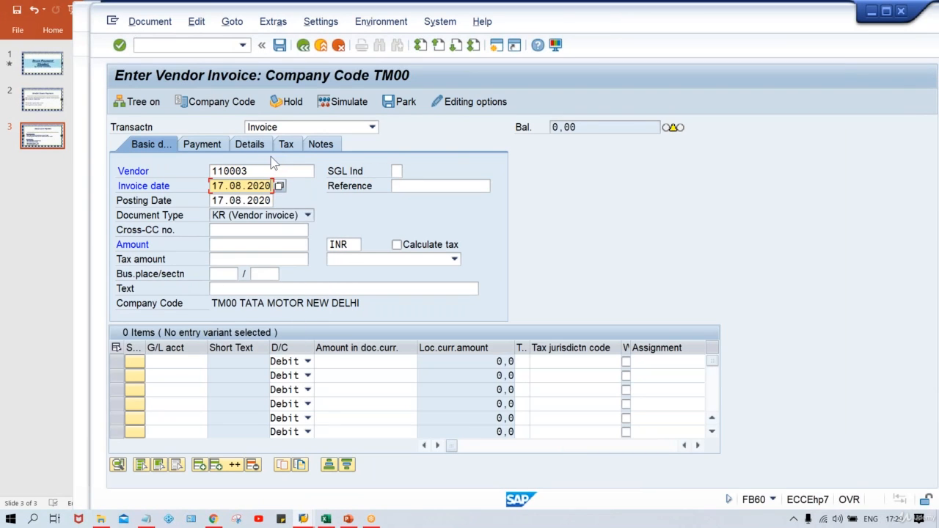
Step: Set the vendor invoice amount to 1000 INR
key(Tab)
key(Tab)
key(Tab)
text(1000)
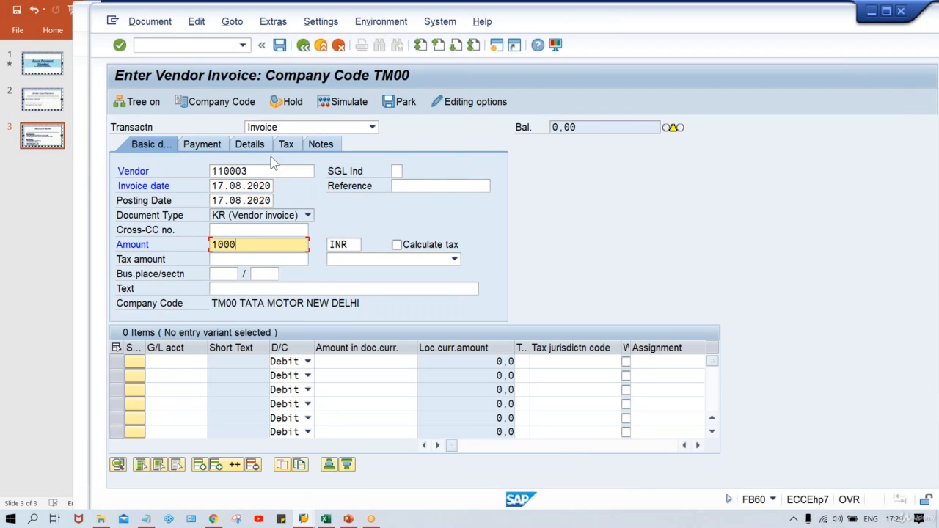
Step: Add a debit line item of 1000 to G/L account 4000 and validate the invoice entries
key(Tab)
key(Tab)
key(Tab)
key(Tab)
key(Tab)
key(Tab)
key(Tab)
key(Tab)
key(Tab)
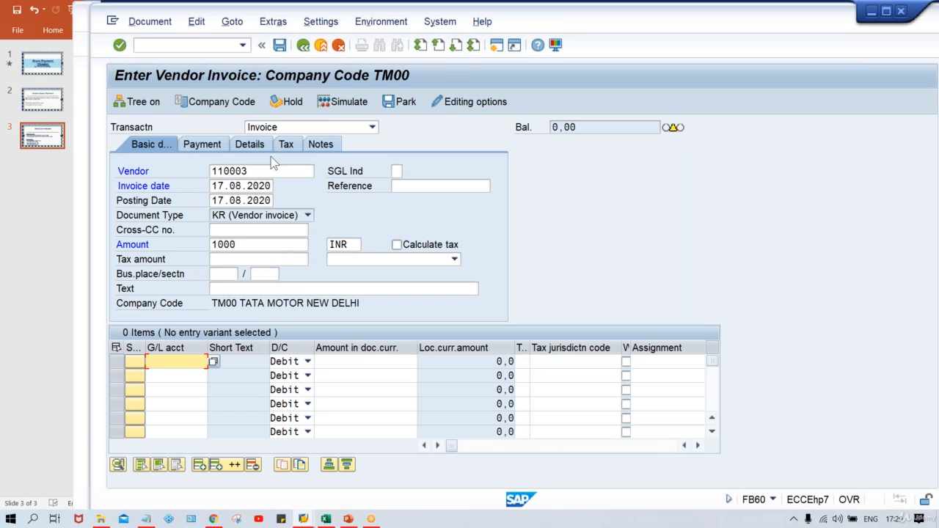
text(4)
key(Tab)
key(Tab)
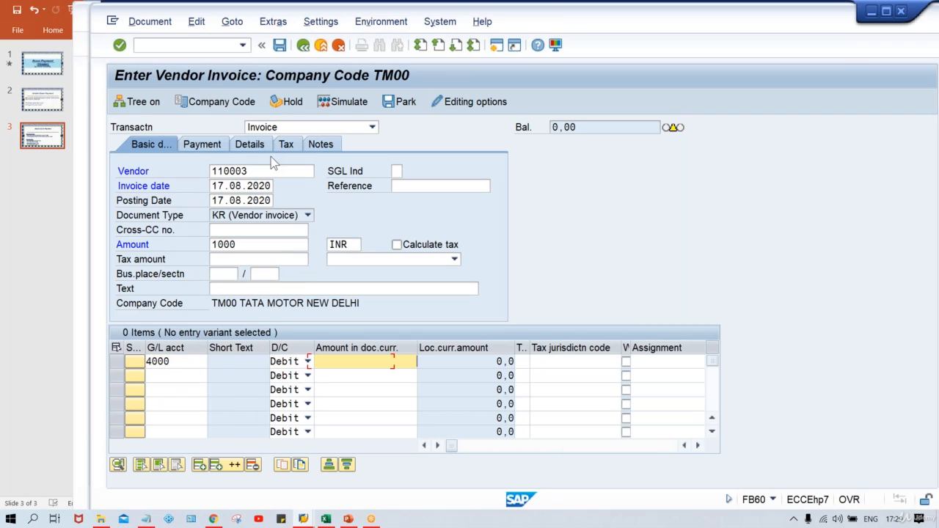
text(1000)
key(Return)
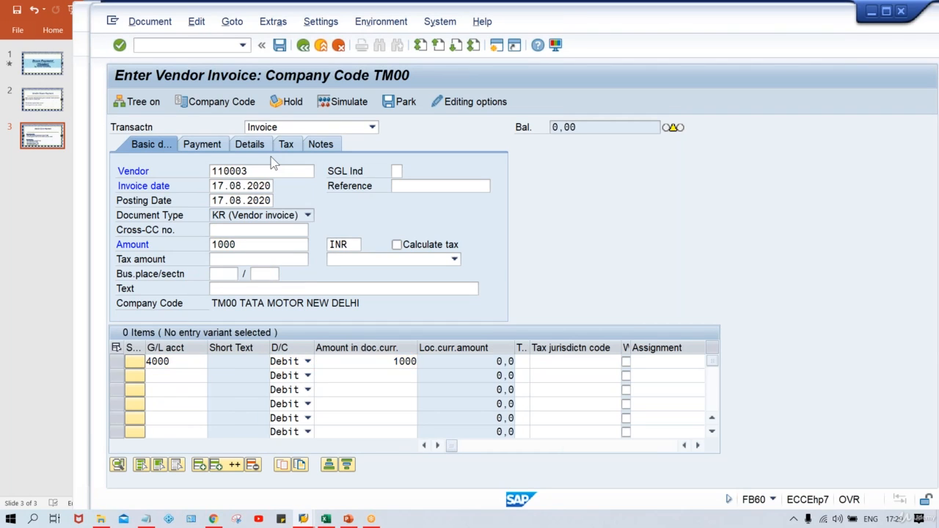
key(Return)
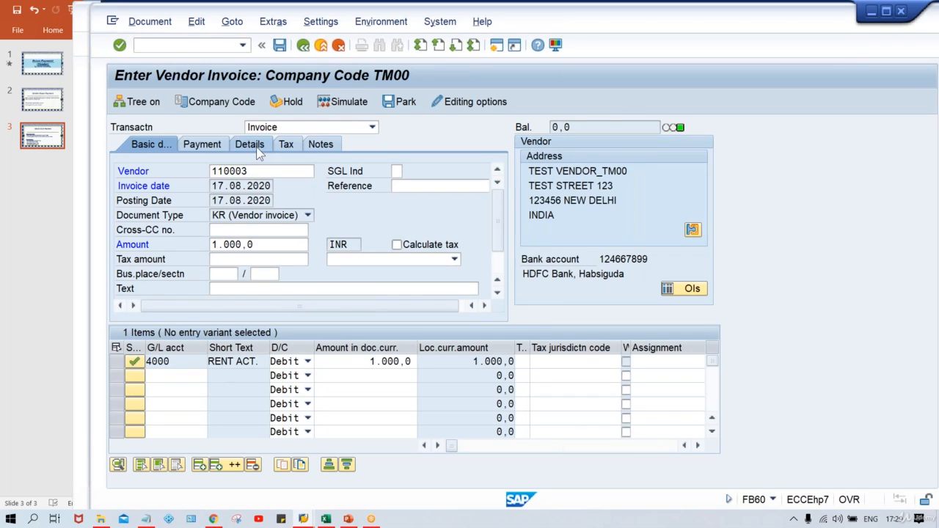
Step: Examine the vendor's reconciliation G/L account in the invoice details, and return to the vendor number in the basic data
click(257, 149)
drag(220, 170, 158, 167)
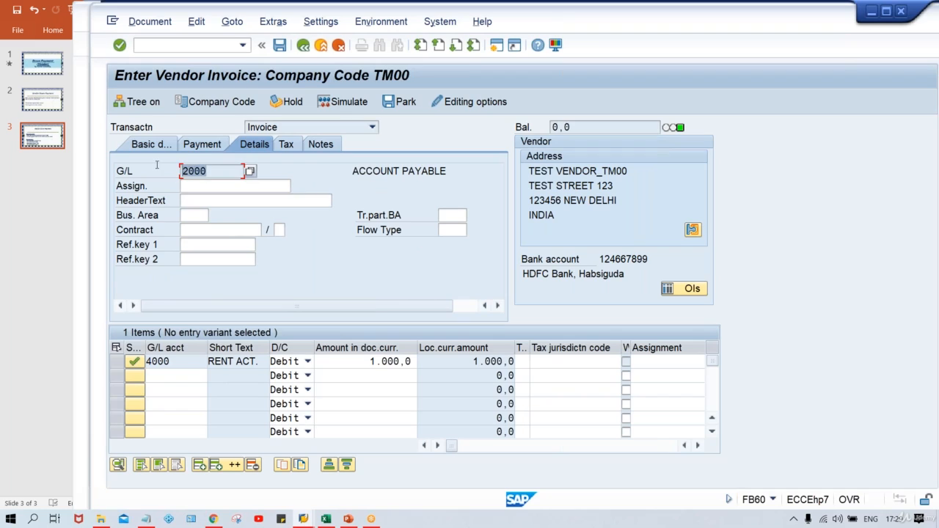
click(228, 174)
drag(223, 174, 160, 171)
click(218, 171)
click(168, 147)
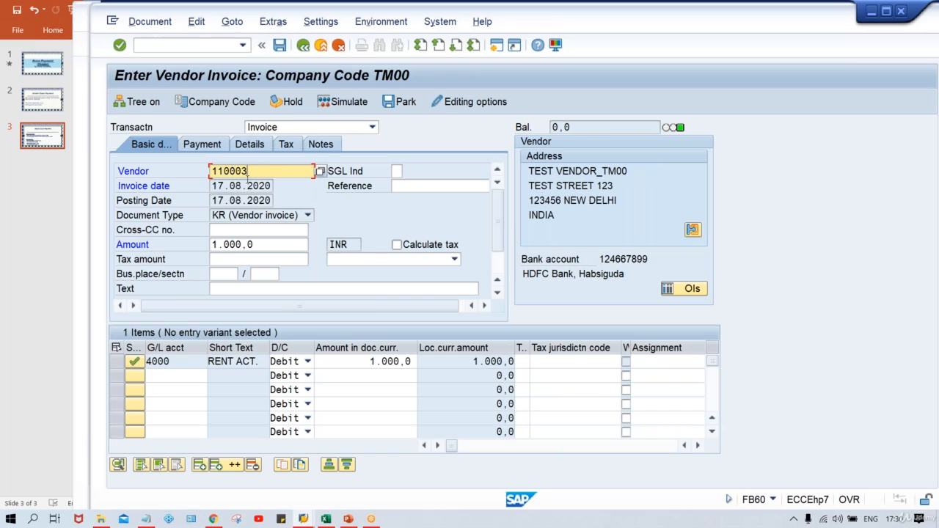
drag(255, 170, 141, 188)
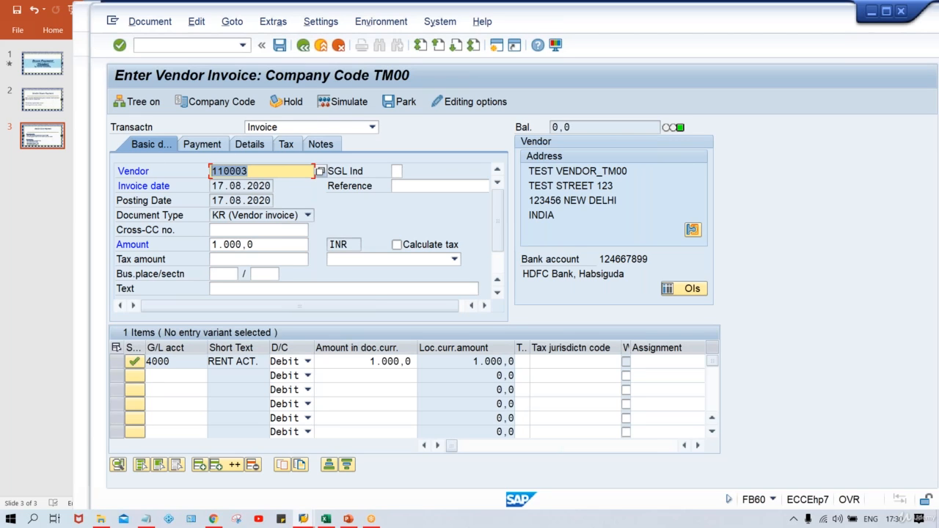
Step: Go back to the vendor down payment session and review its vendor account and special G/L indicator
mouse_move(303, 519)
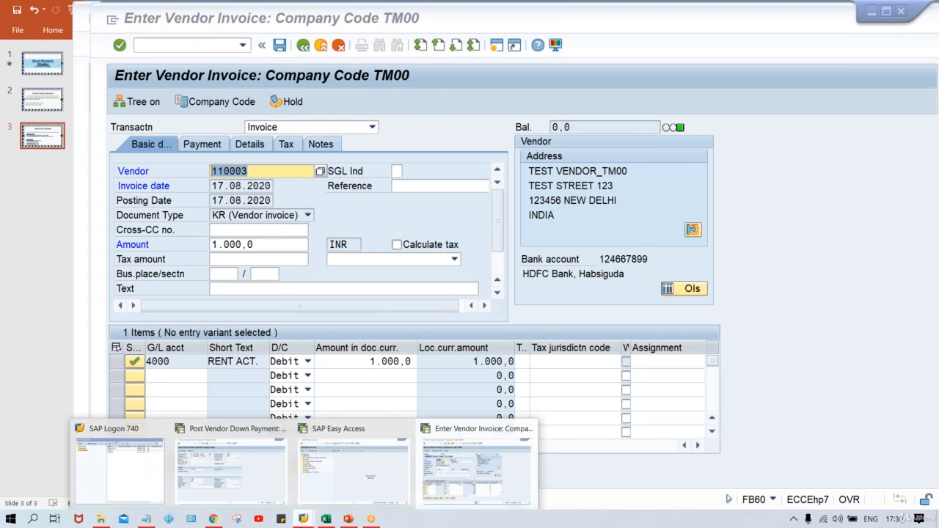
click(230, 477)
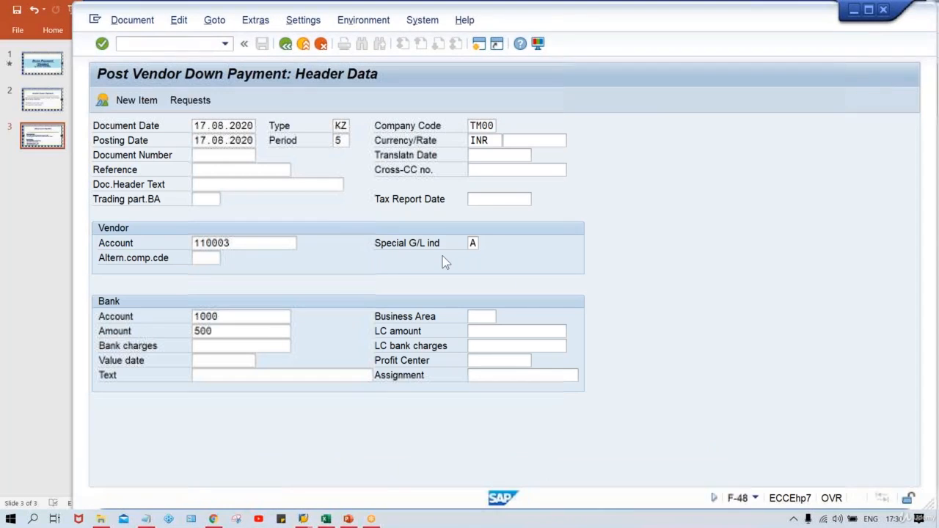
click(259, 245)
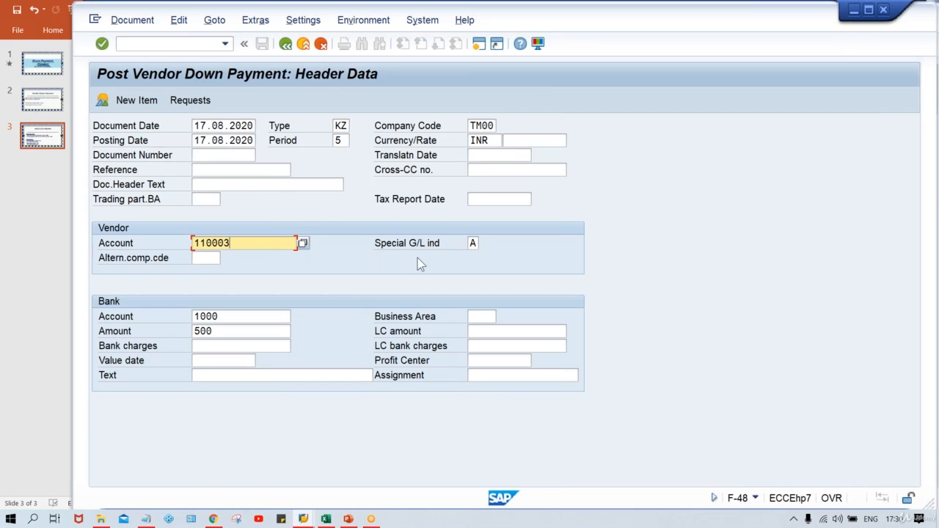
click(472, 243)
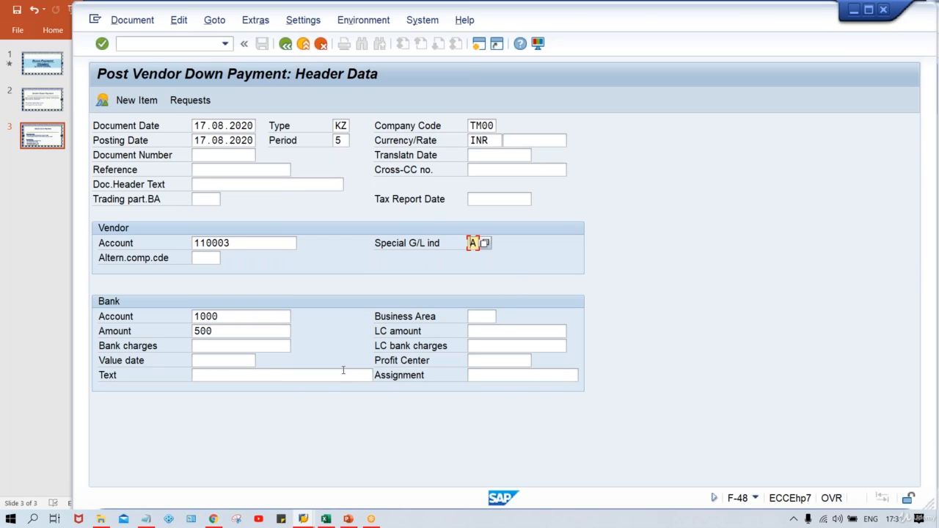
Step: Switch to the SAP Easy Access session and run transaction OBYR
mouse_move(304, 519)
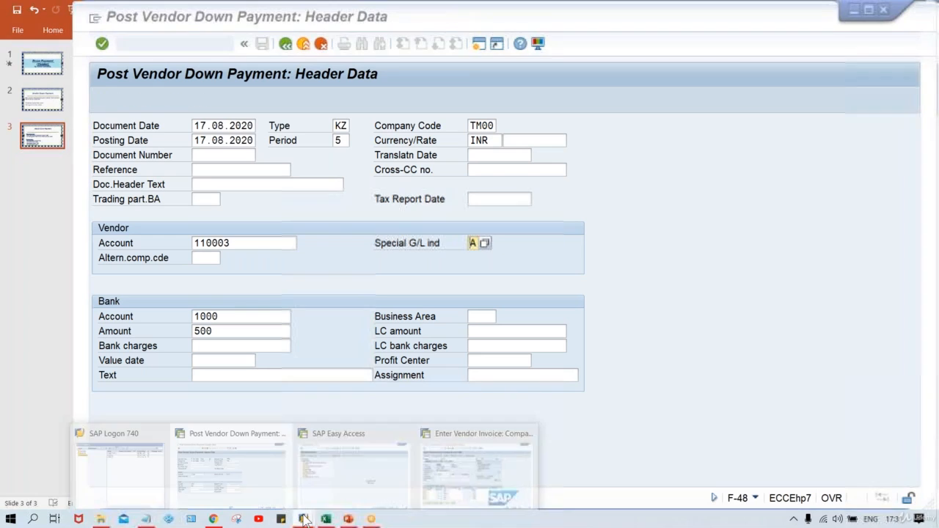
click(348, 481)
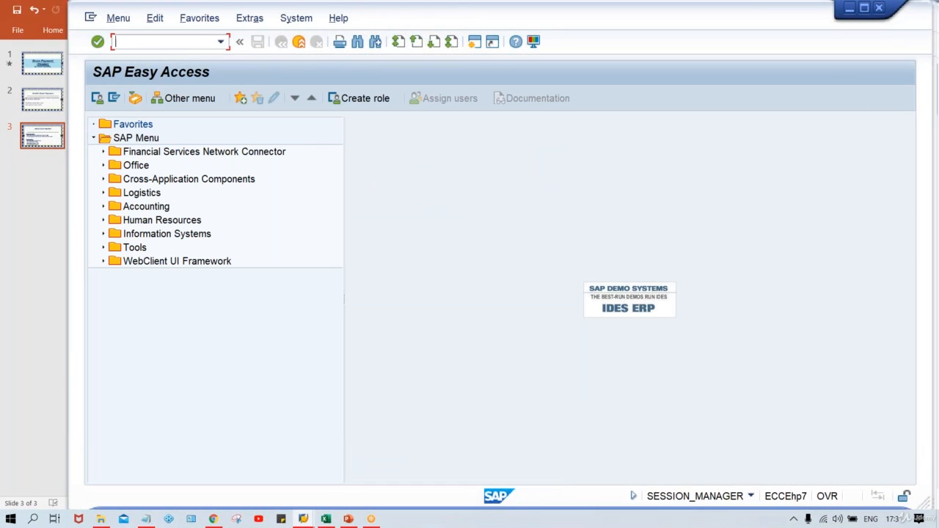
text(OBYR)
key(Return)
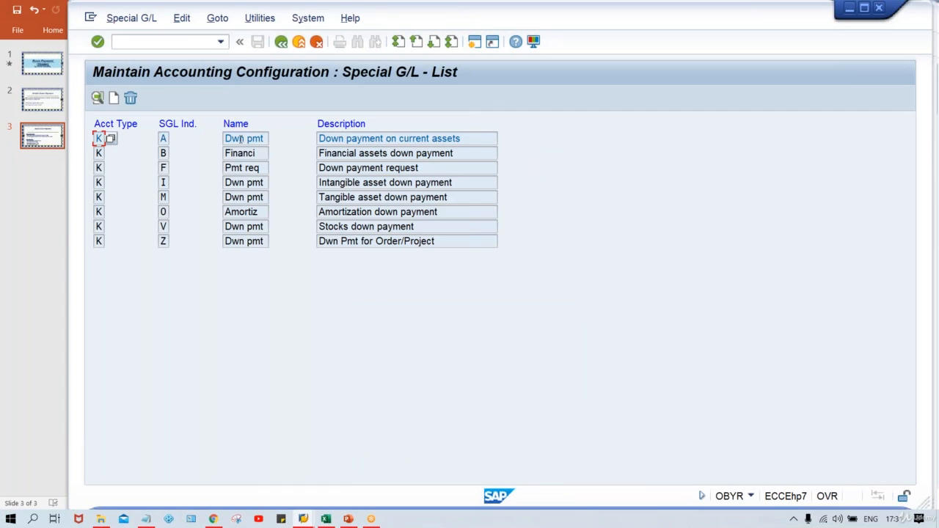
Step: Open the account assignment of vendor special G/L indicator A, down payment on current assets, for chart of accounts TCOA
double_click(243, 140)
text(t)
key(Down)
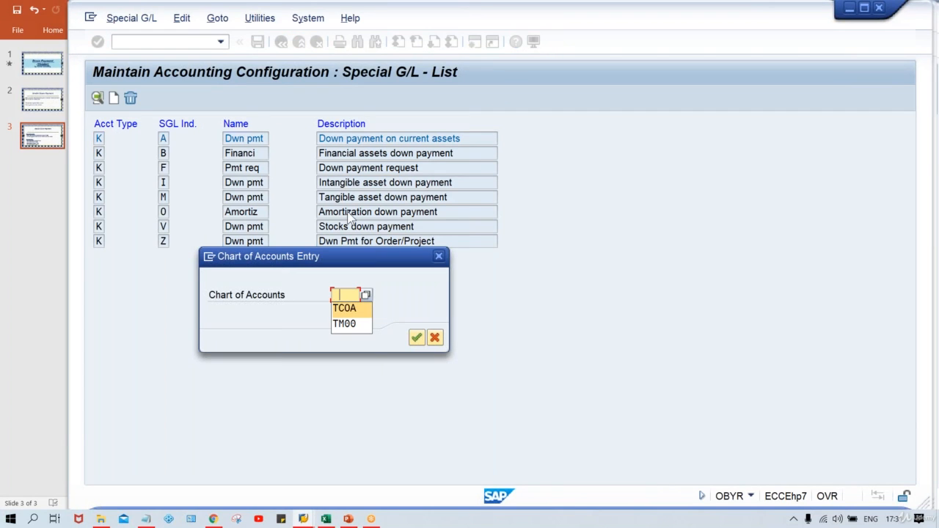
key(Return)
key(Return)
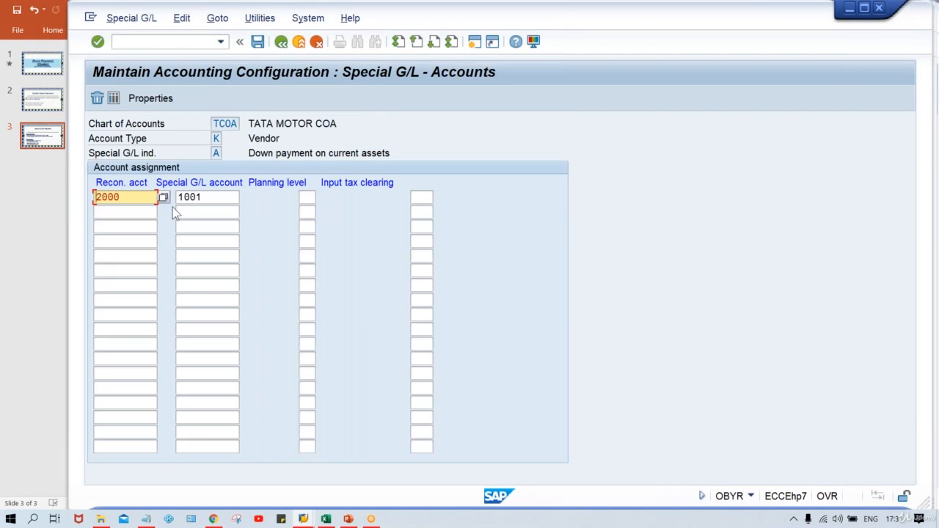
Step: Examine how the reconciliation account is mapped to the special G/L account for indicator A
click(224, 196)
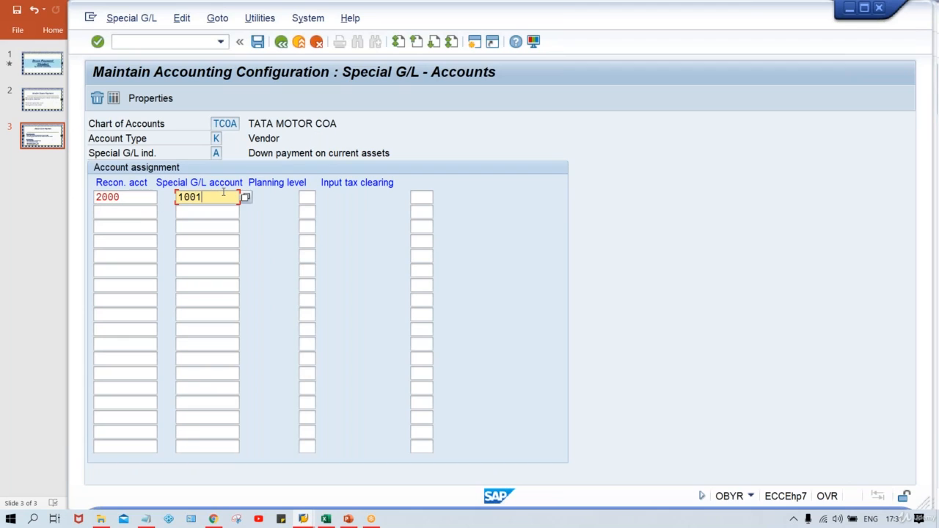
click(218, 152)
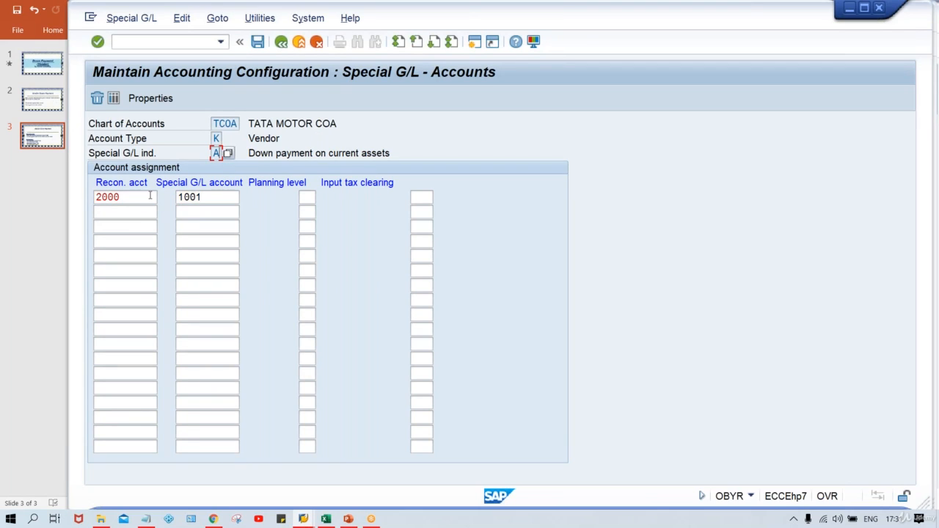
drag(149, 196, 94, 197)
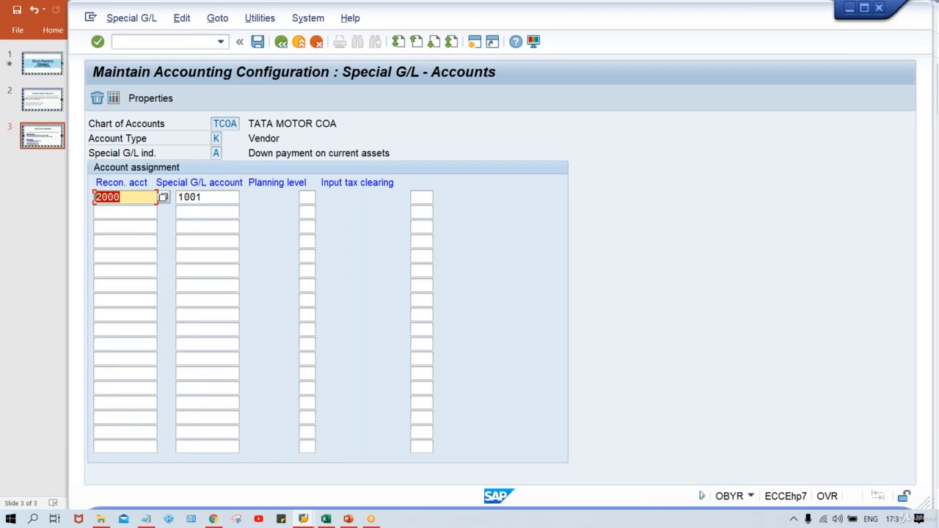
click(212, 199)
drag(212, 200, 172, 200)
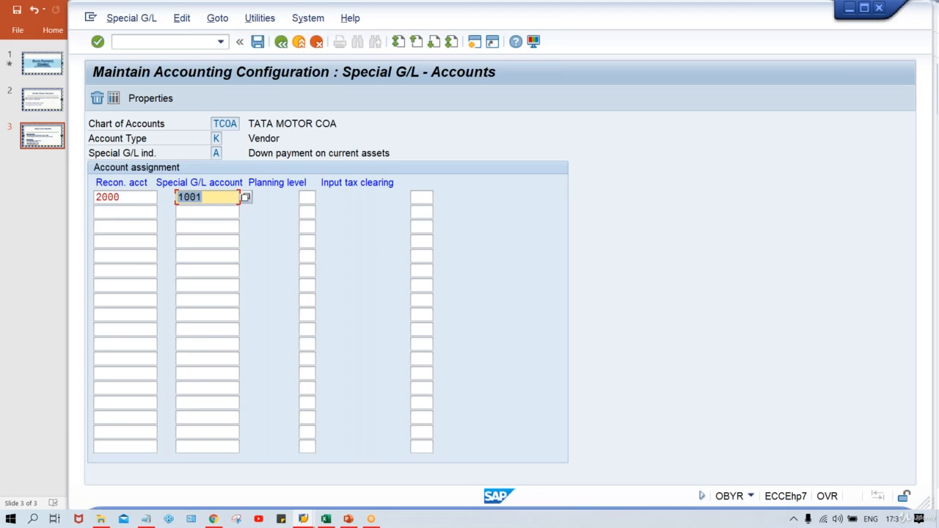
click(221, 200)
click(216, 152)
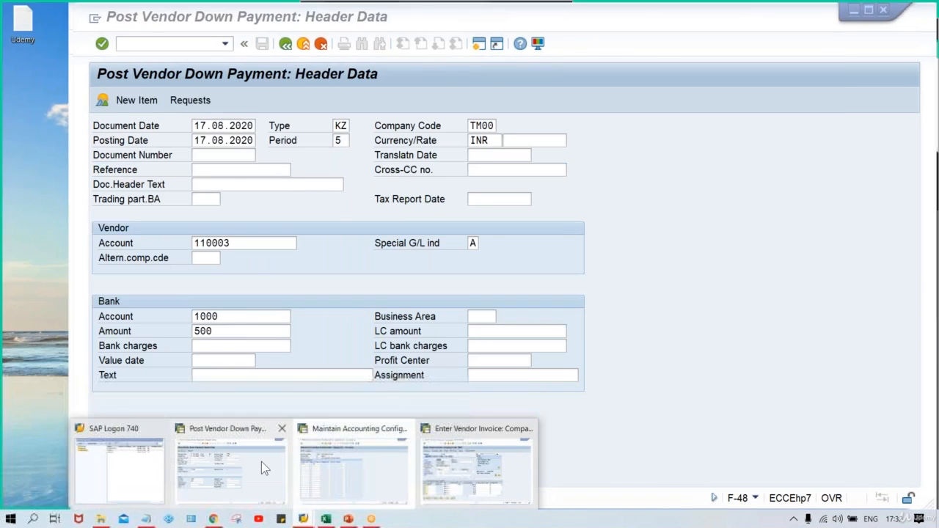
Step: Return to the vendor down payment session and enter a vendor item of 500 INR with the text DOWNPAYMENT
click(261, 462)
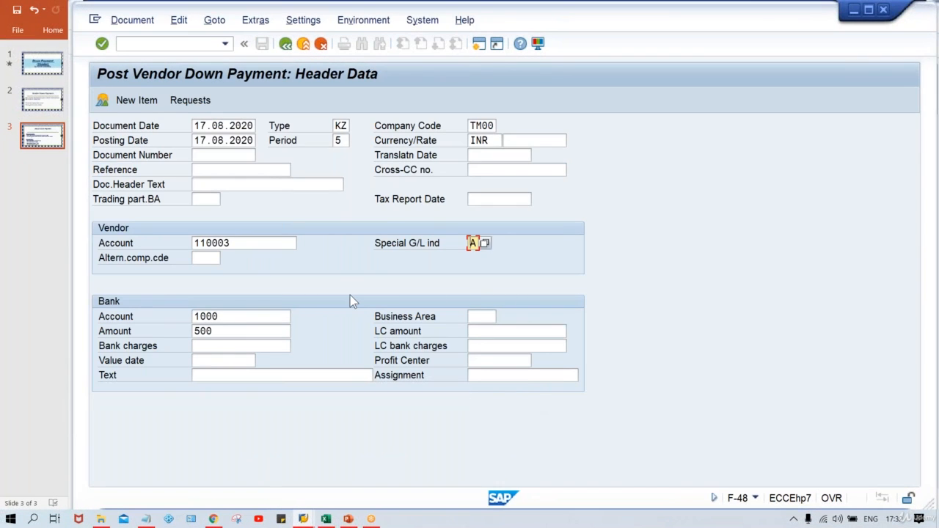
key(Return)
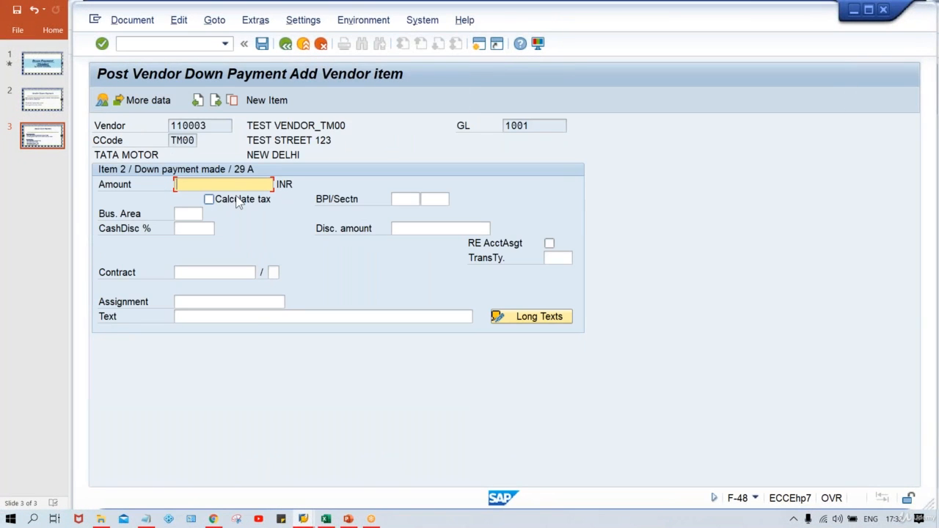
text(500)
click(543, 191)
click(210, 317)
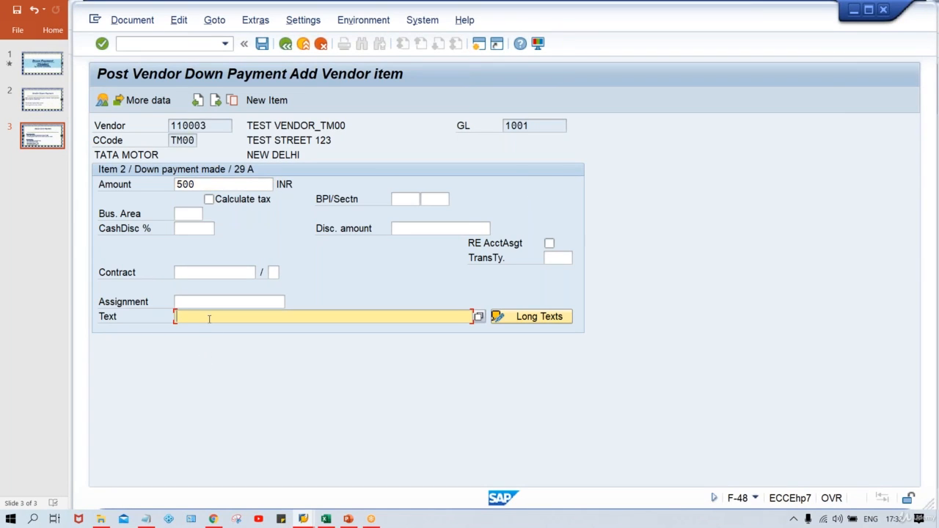
text(D)
click(214, 330)
Step: Simulate the vendor down payment to check its bank and vendor lines, and post the document
click(139, 22)
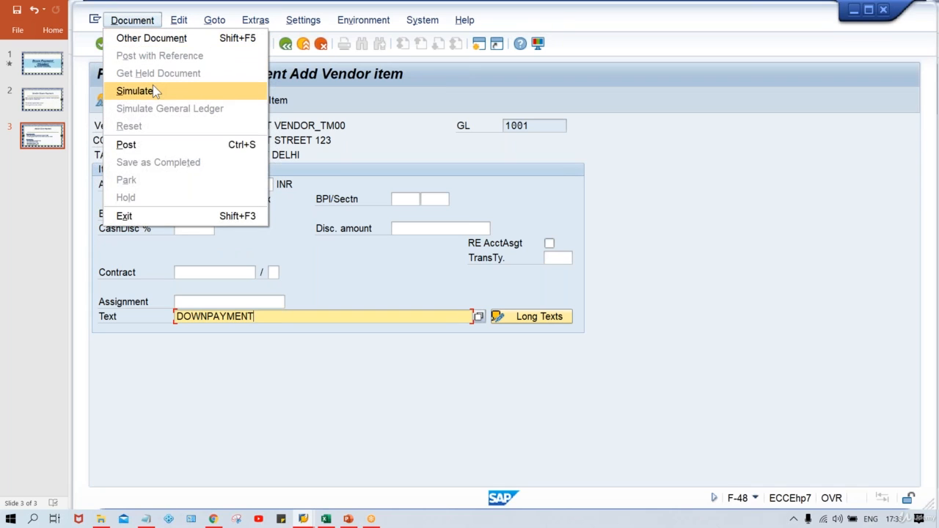
click(146, 90)
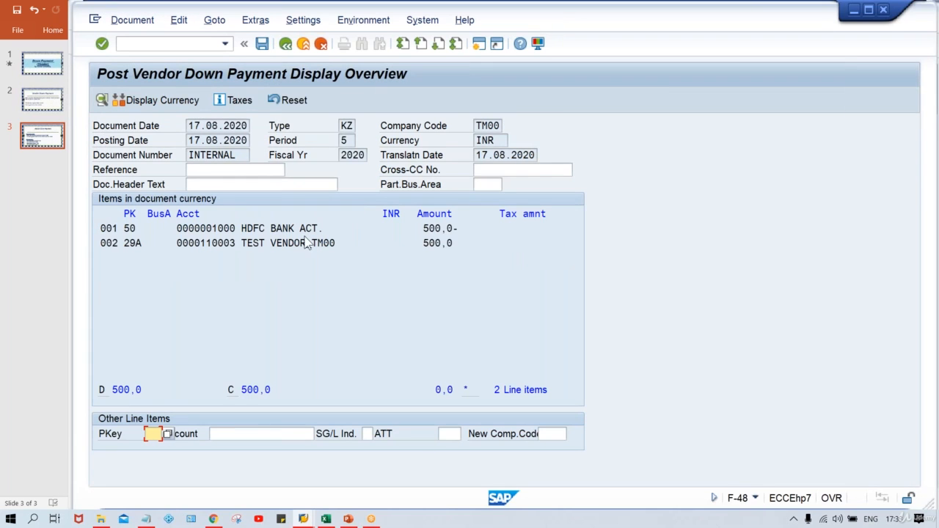
click(356, 244)
drag(465, 240, 367, 239)
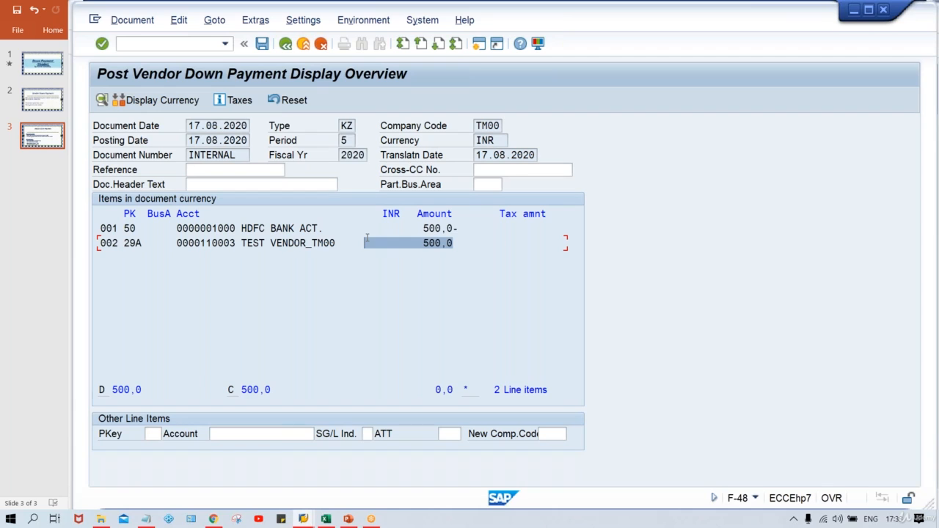
key(ctrl+s)
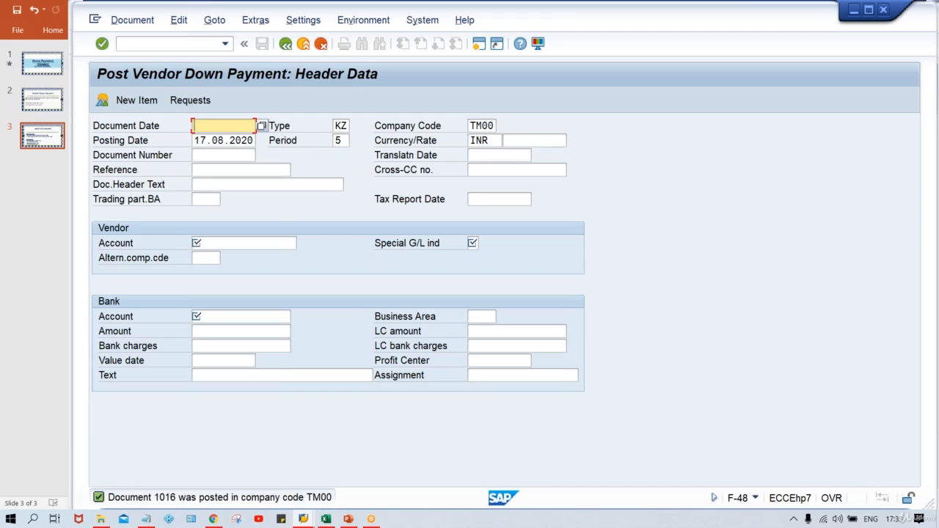
Step: Run FBL3N for the open items of G/L account 1001 in company code TM00 and examine the down payment amounts
click(148, 44)
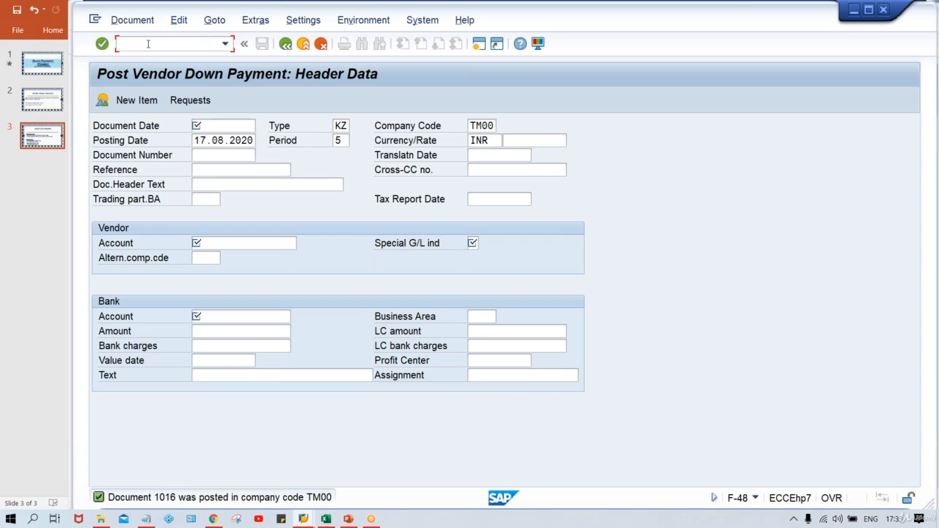
text(/NFBL3N)
key(Return)
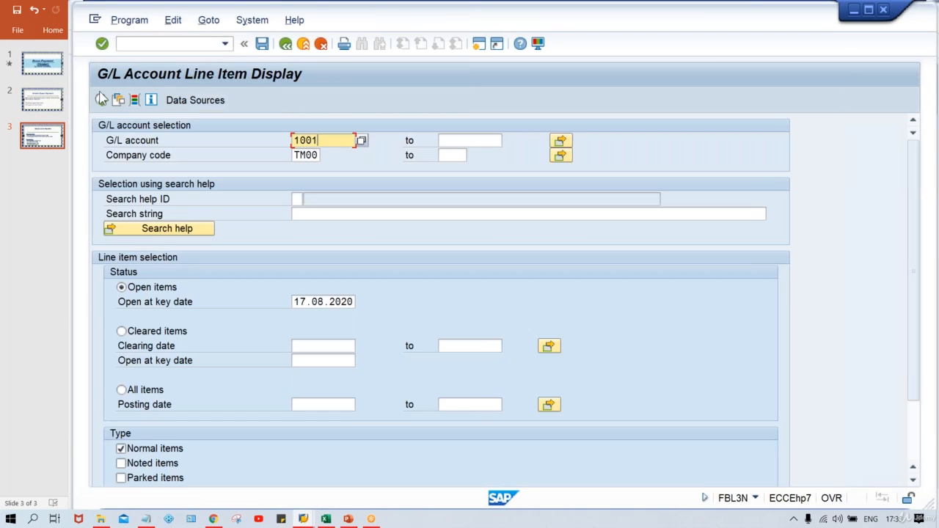
click(101, 100)
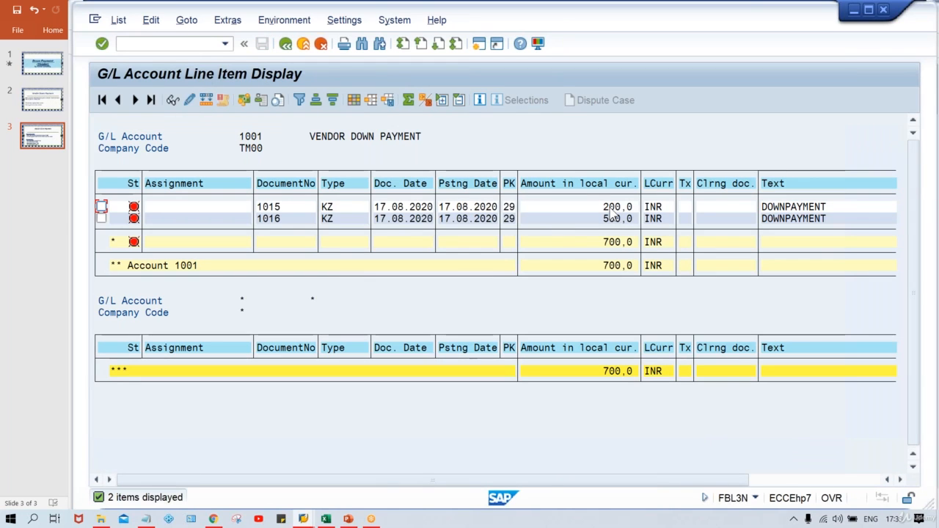
click(615, 209)
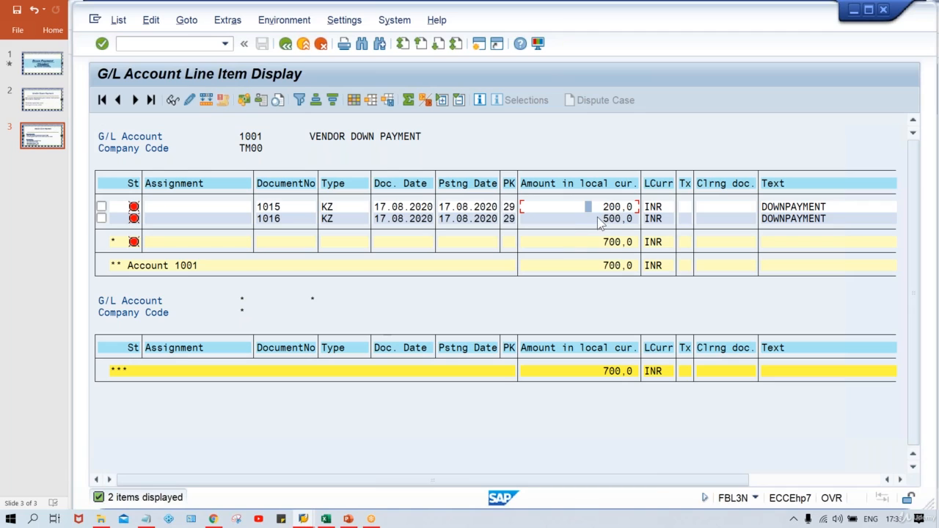
click(600, 219)
click(589, 242)
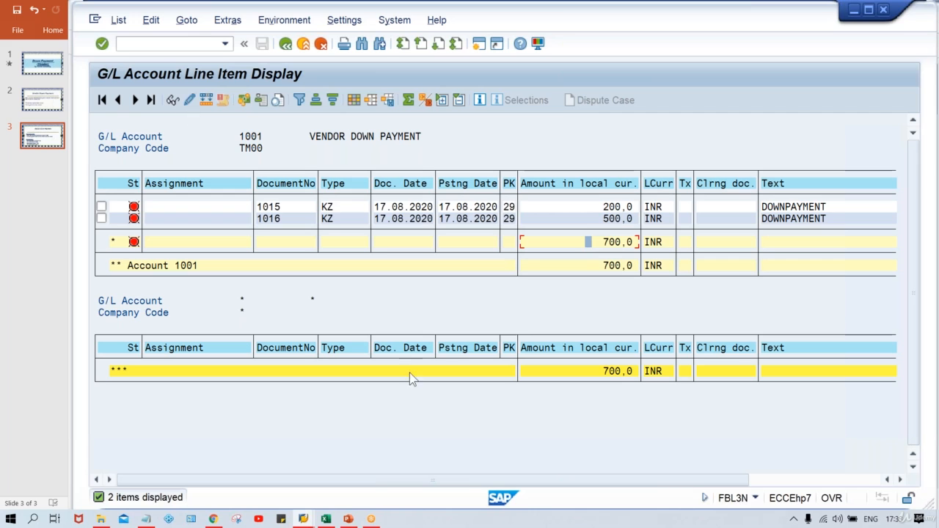
Step: Switch to the vendor invoice session and restart FB60 with a blank invoice
click(303, 519)
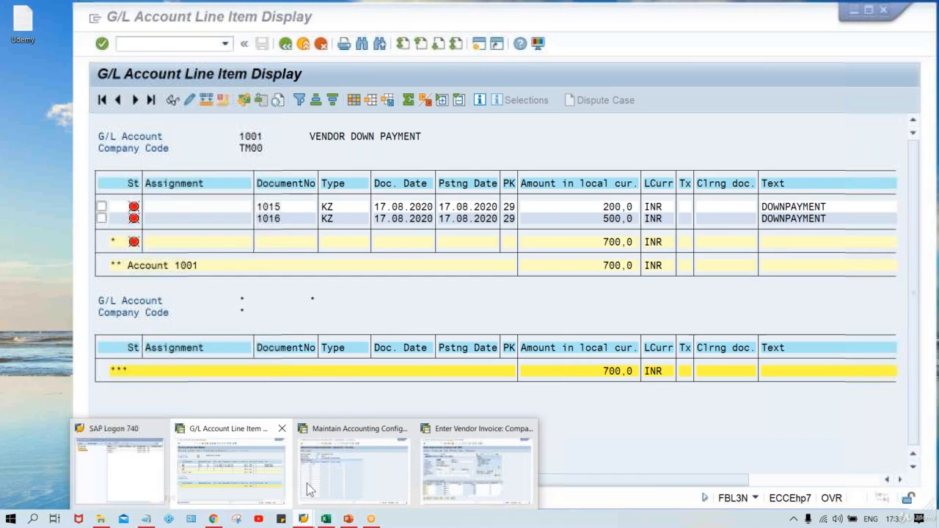
click(477, 470)
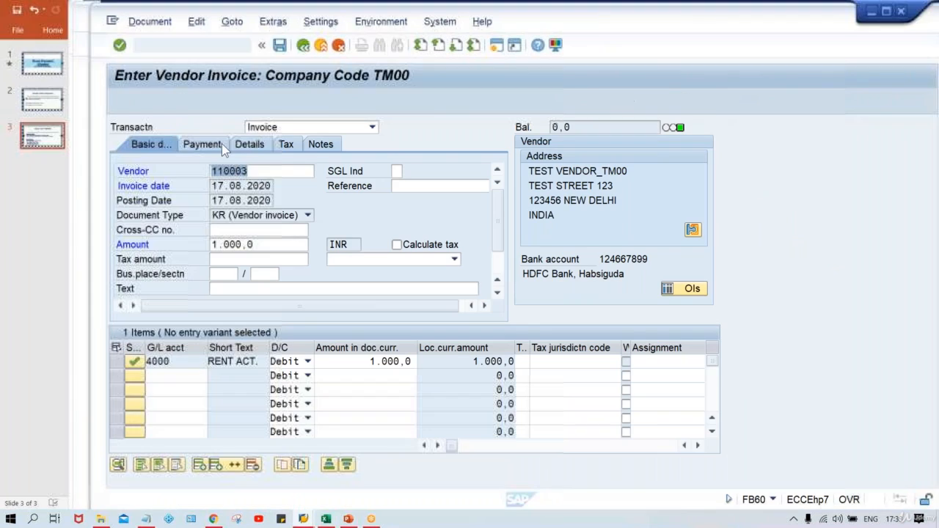
click(176, 51)
text(/NFB)
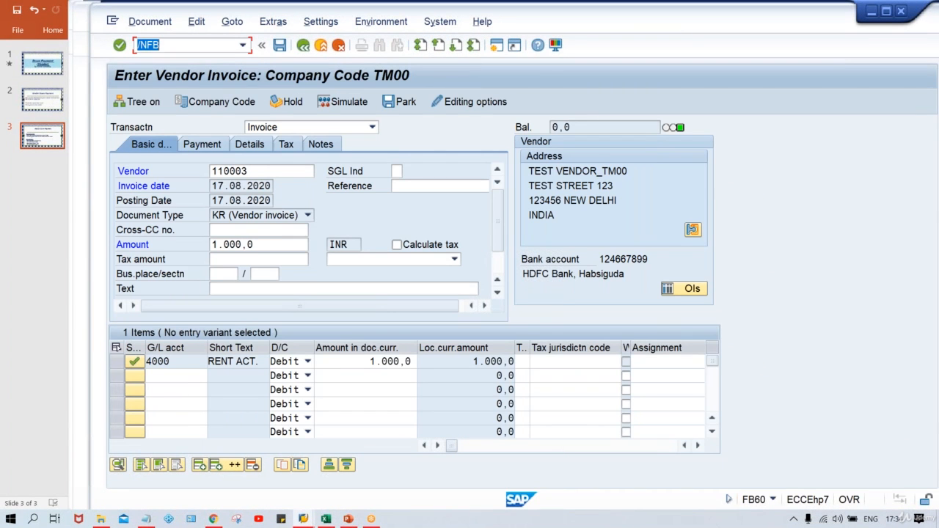
text(/NFB60)
key(Return)
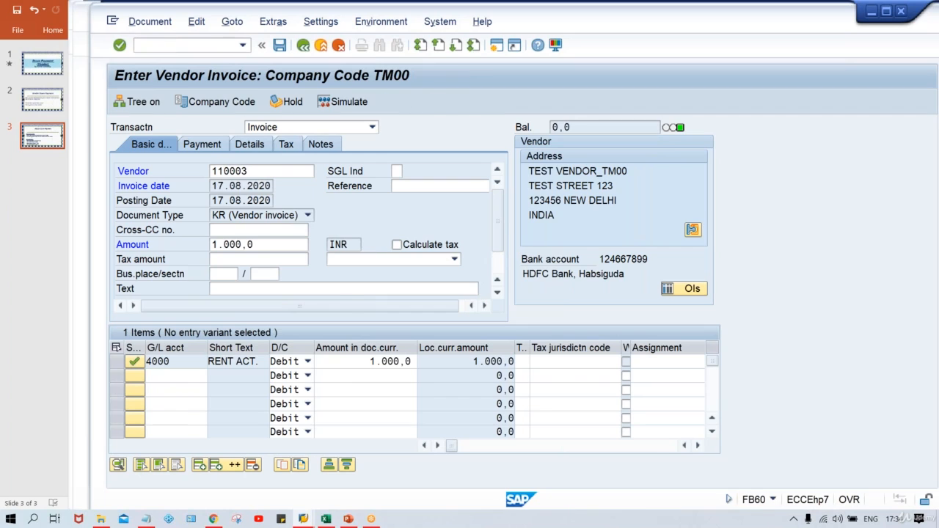
Step: Enter the test vendor's account number, invoice date 17.08.2020 and an amount of 5000 INR in the invoice's basic data
key(Down)
key(Return)
key(Tab)
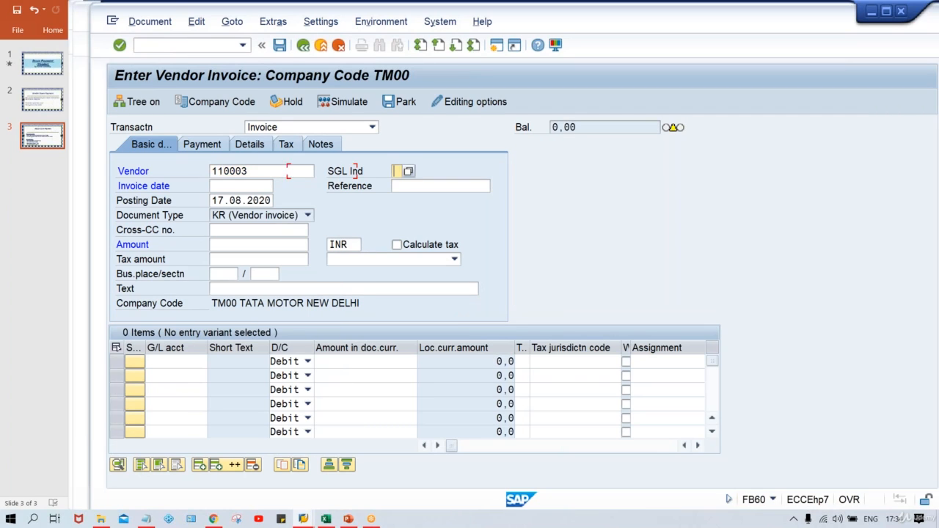
key(Tab)
key(Down)
key(Return)
key(Tab)
key(Tab)
key(Tab)
key(Tab)
key(Tab)
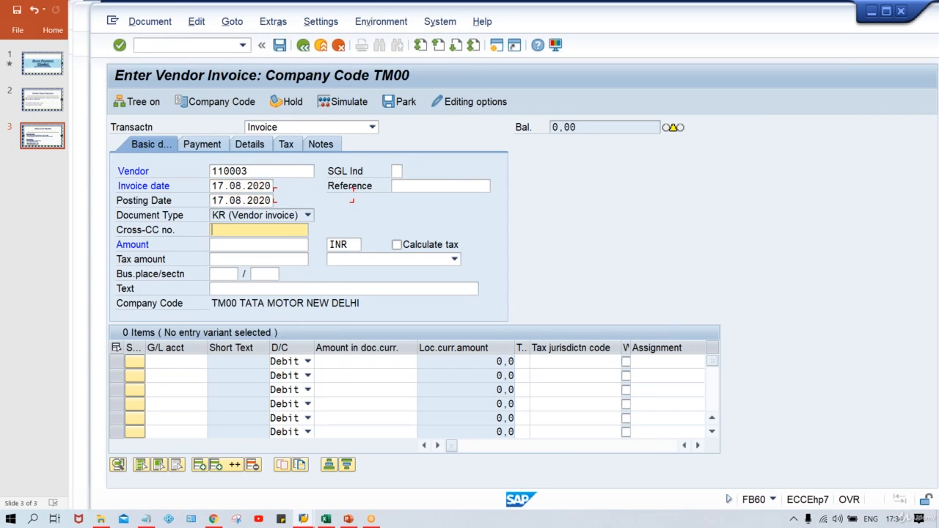
text(5000)
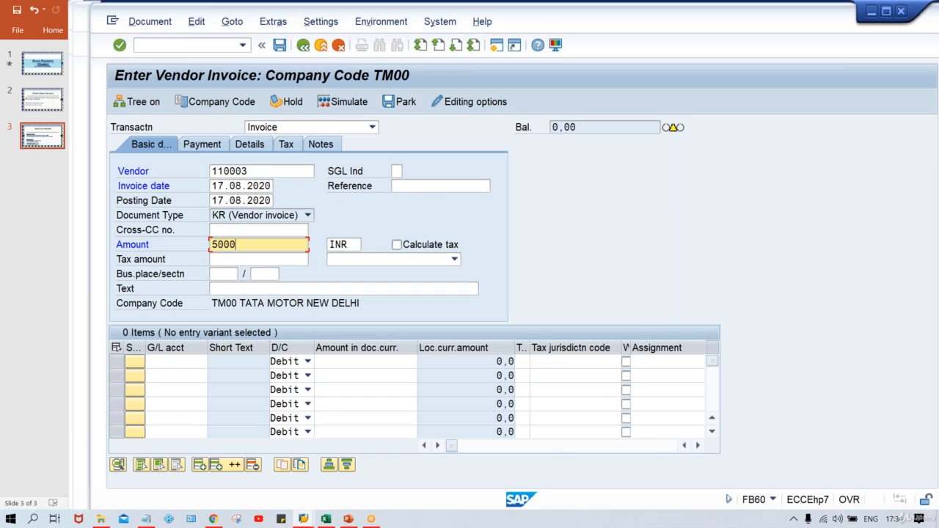
Step: Add a debit line of 5000 to G/L account 1002 and set the invoice text to "DP MADE 500 - DOC. NO. 2016"
click(176, 362)
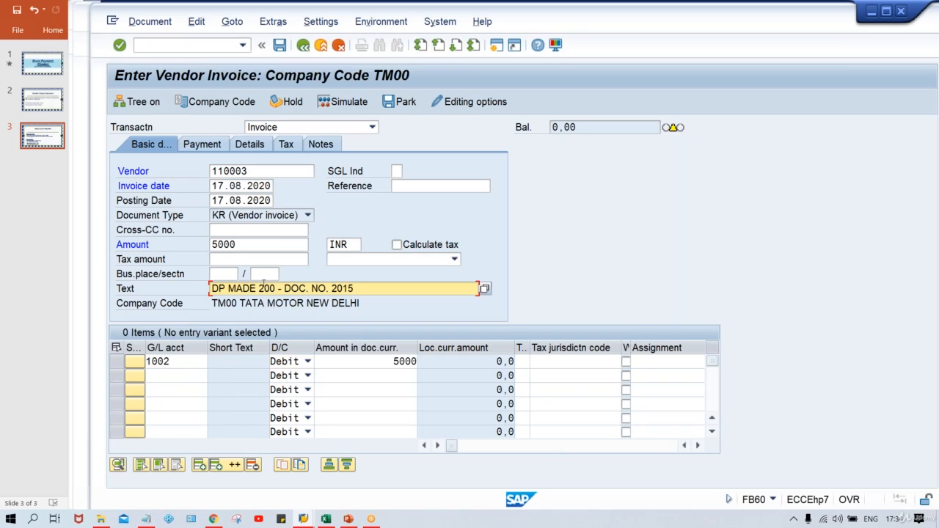
click(261, 288)
text(500)
key(End)
key(BackSpace)
text(6)
Step: Simulate the vendor invoice, acknowledge the down payment notice, and post the invoice
click(343, 101)
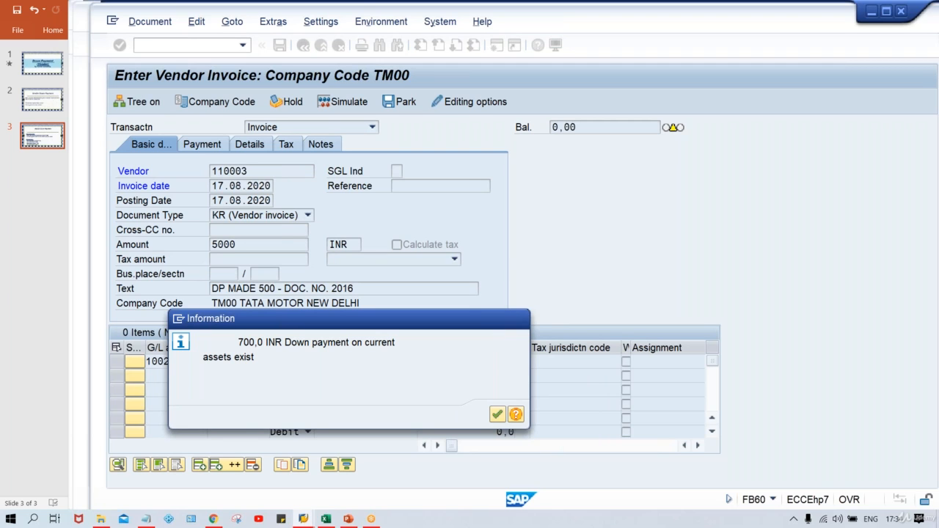
key(Return)
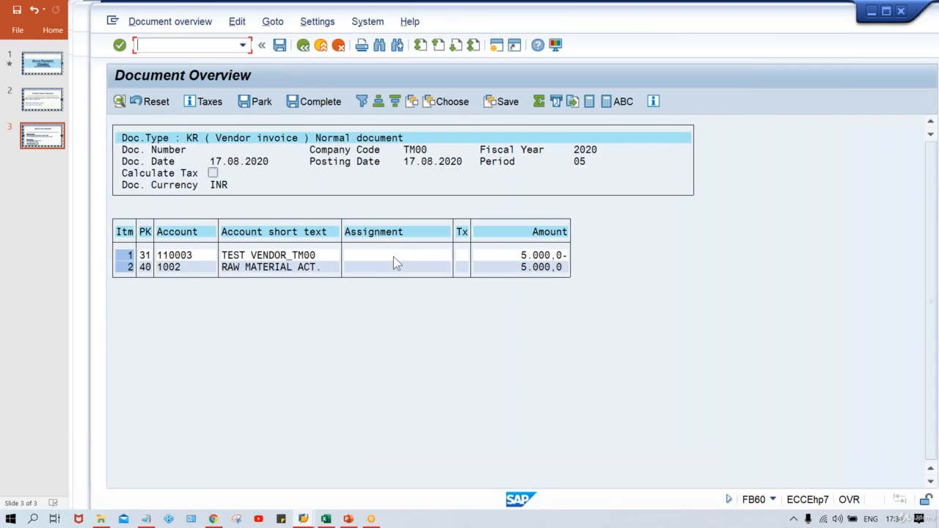
key(ctrl+s)
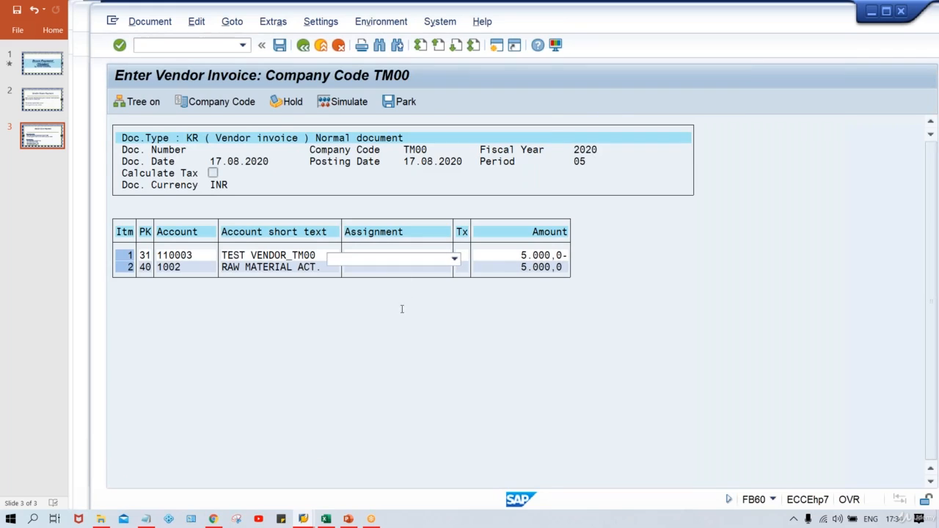
click(169, 41)
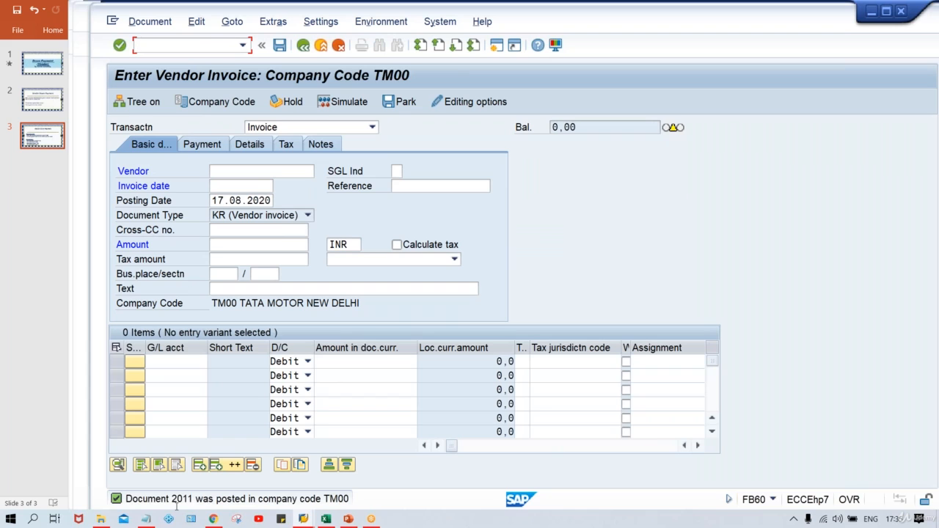
Step: Switch to the Excel sheet and enter 4500 in cell L6, below the 5000 invoice and 500 down payment amounts
click(326, 519)
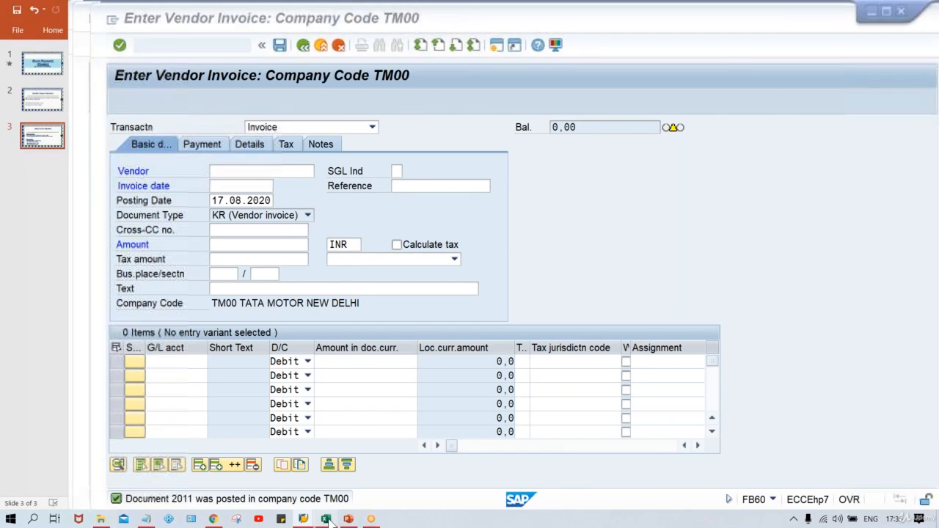
click(613, 309)
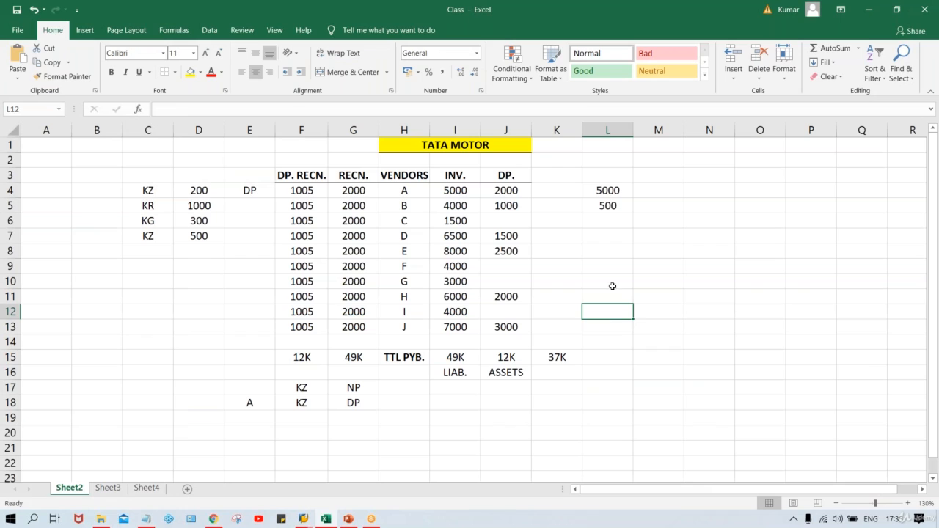
click(602, 189)
click(603, 206)
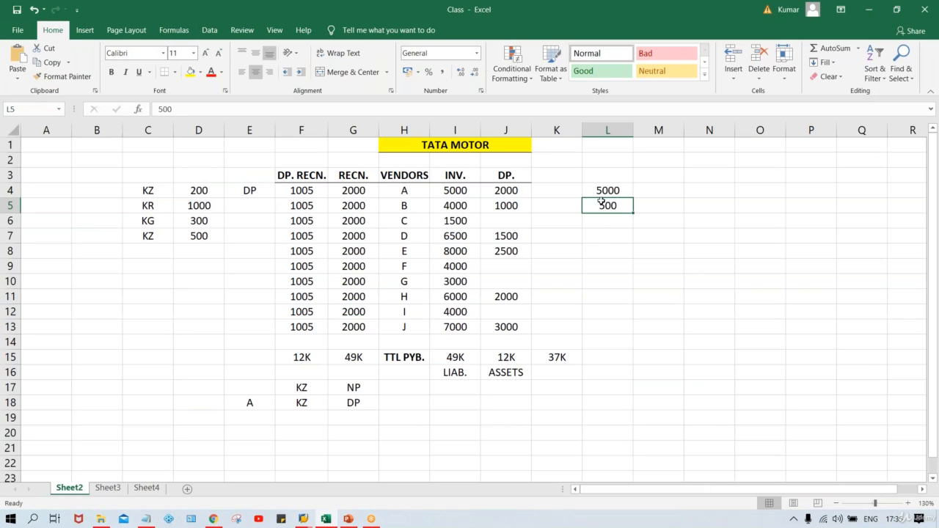
click(602, 188)
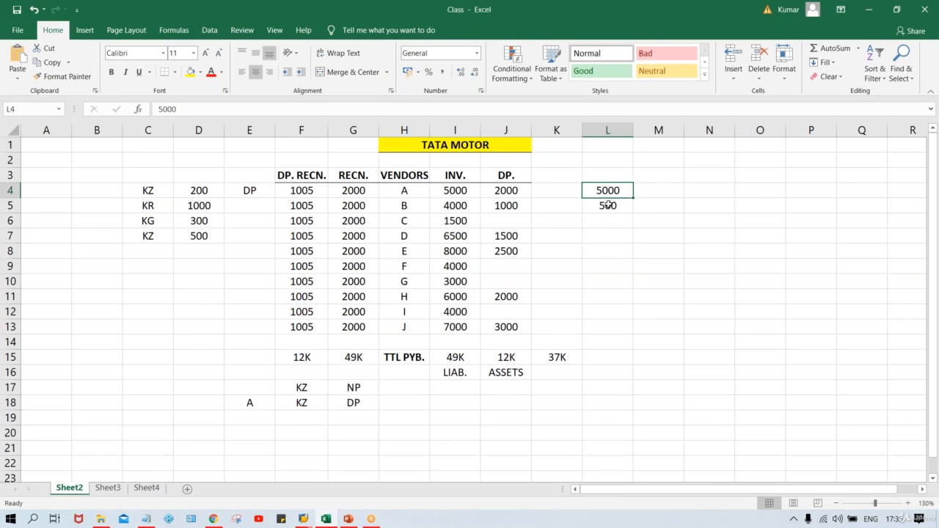
click(607, 205)
click(609, 221)
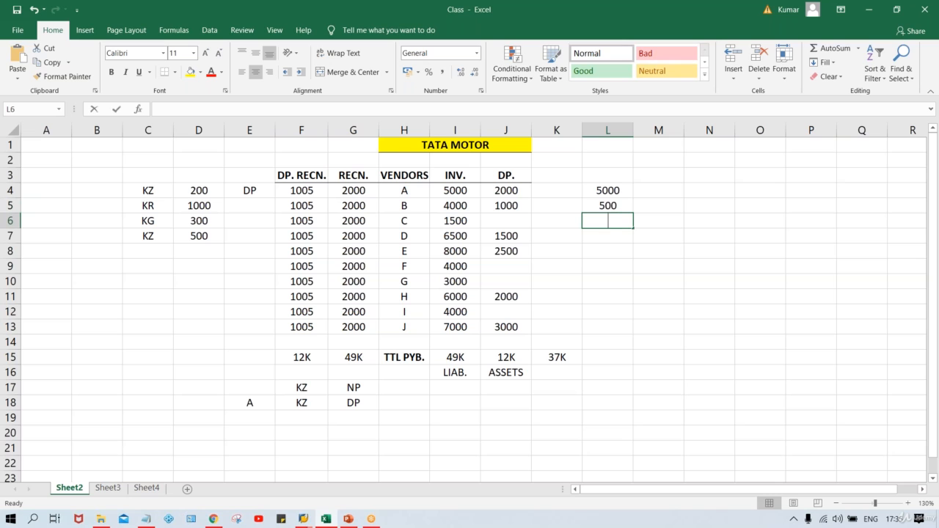
text(4500)
key(Up)
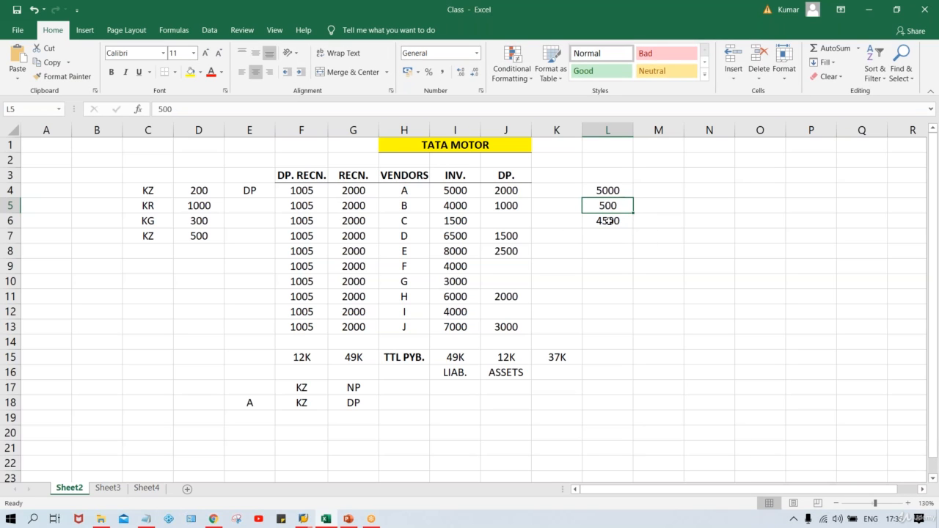
Step: Switch back to SAP and start the outgoing payment transaction F-53 from the vendor invoice session
key(alt+Tab)
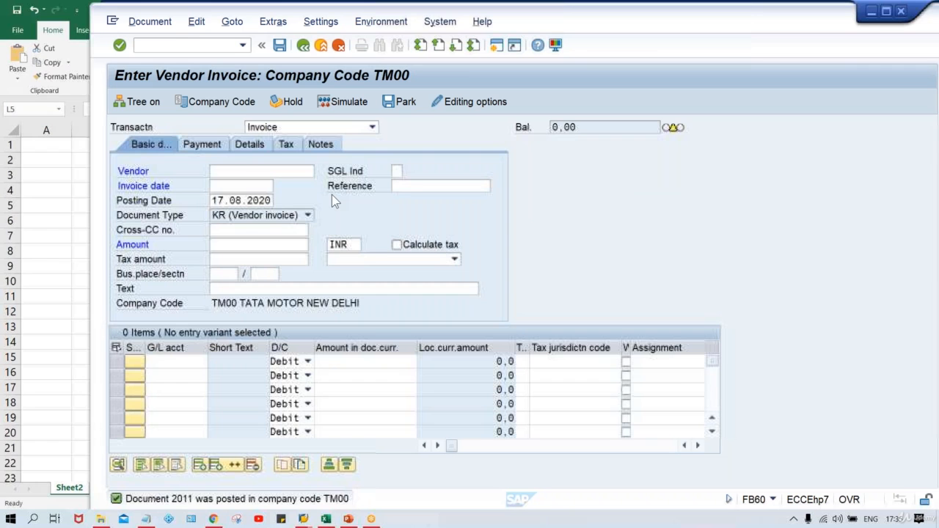
text(/)
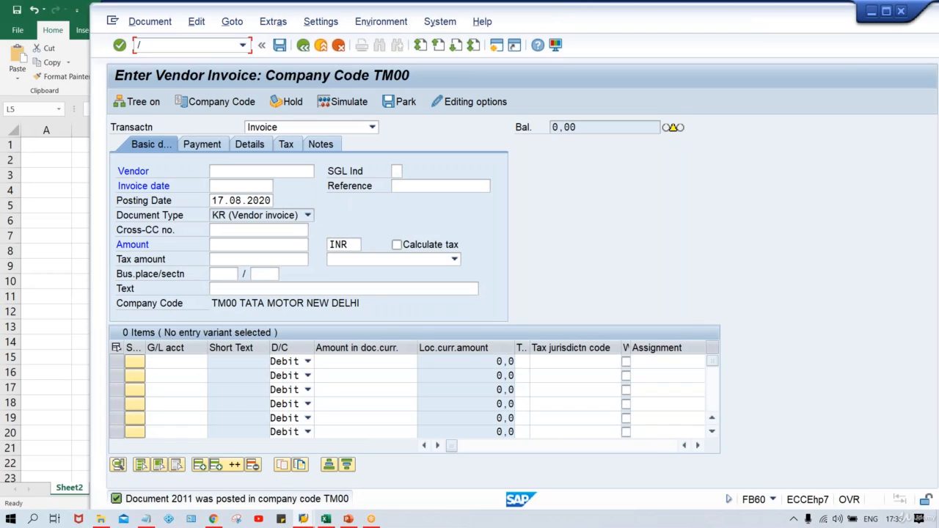
text(NF-53)
key(Return)
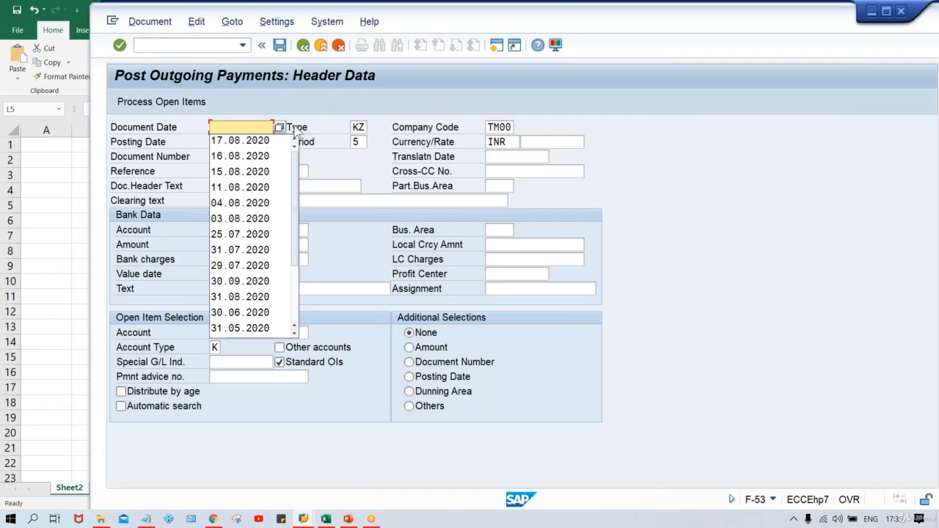
Step: Set the payment's document date to 17.08.2020 and its bank account to 1000
key(Down)
key(Return)
key(Tab)
key(Tab)
key(Tab)
key(Tab)
key(Tab)
key(Tab)
key(Tab)
key(Tab)
key(Tab)
key(Tab)
key(Tab)
key(Tab)
key(Tab)
key(Tab)
key(Tab)
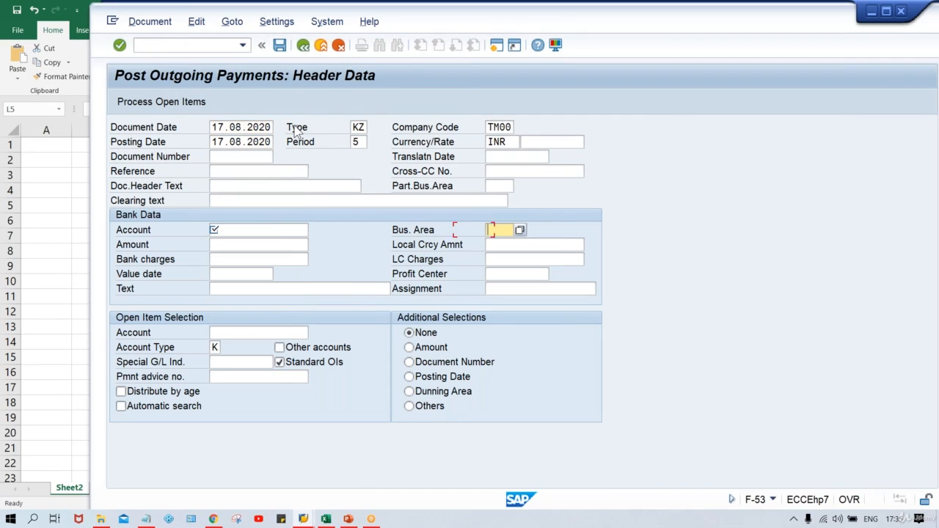
key(shift+Tab)
key(Down)
key(Return)
key(Tab)
key(Tab)
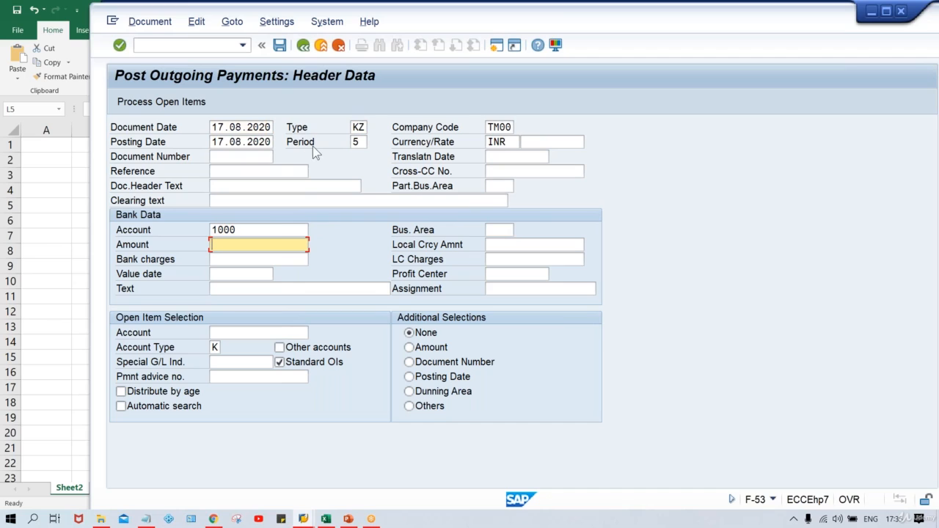
Step: Enter a payment amount of 4500, select the test vendor's account without a special G/L indicator, and process its open items
click(273, 230)
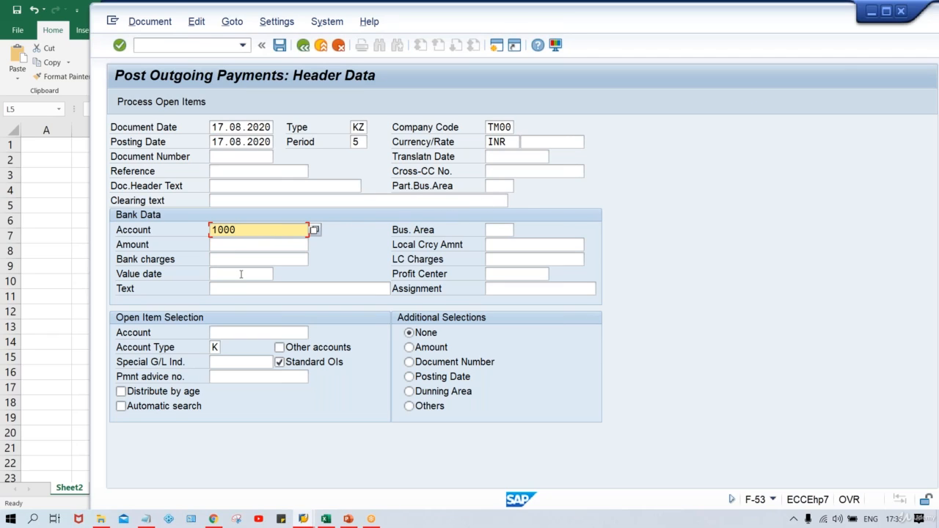
click(229, 247)
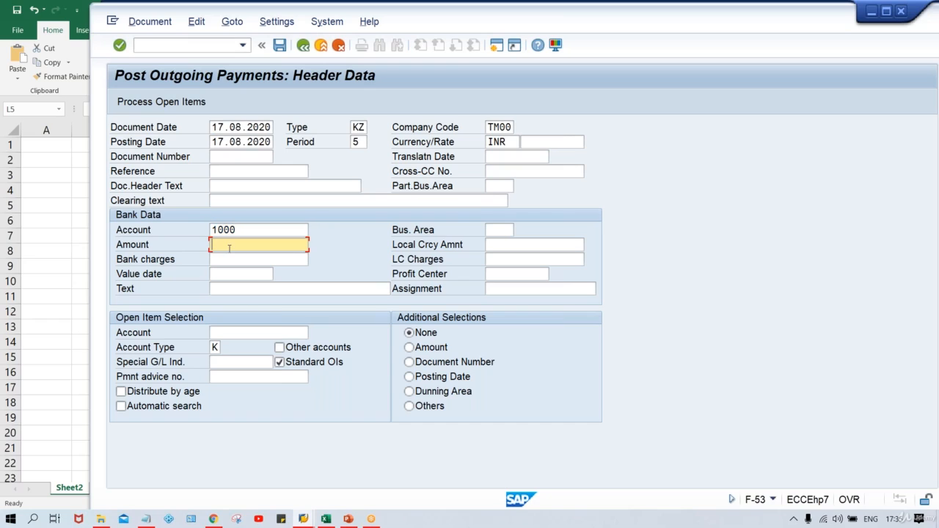
click(246, 230)
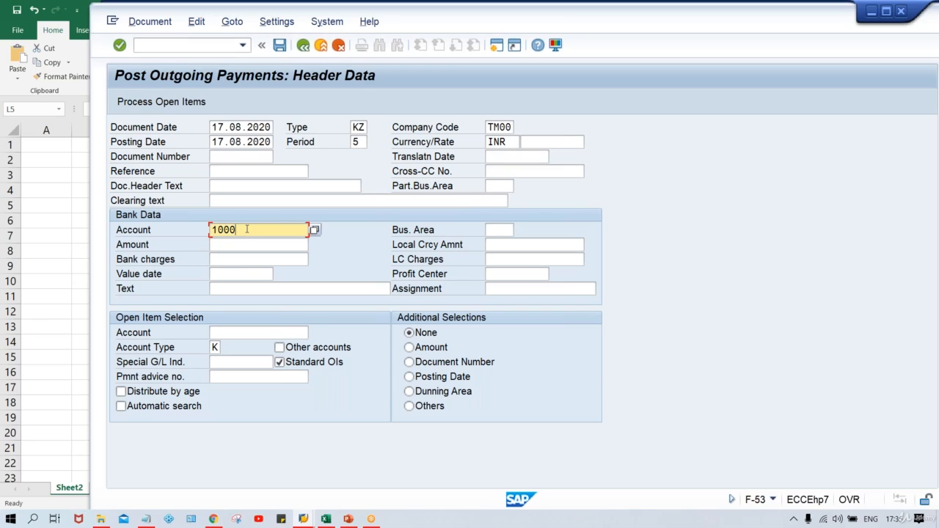
click(213, 248)
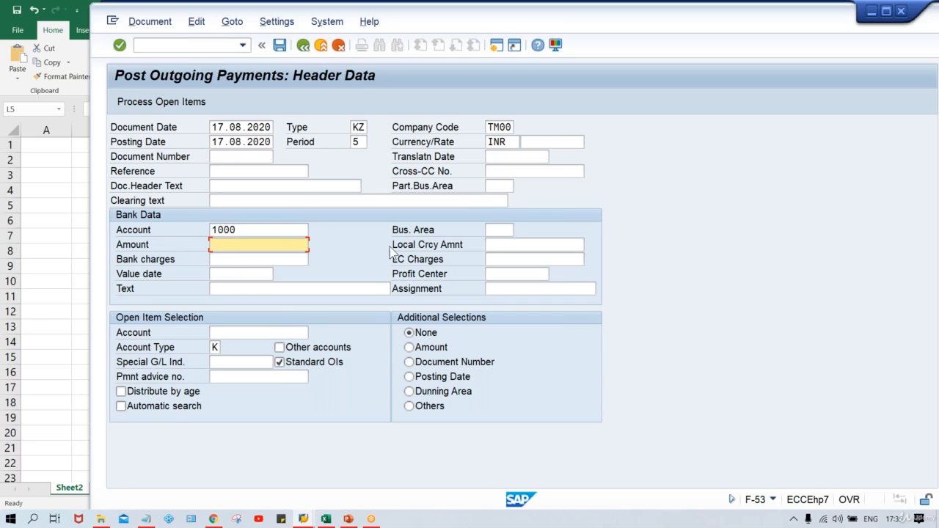
text(4500)
click(258, 334)
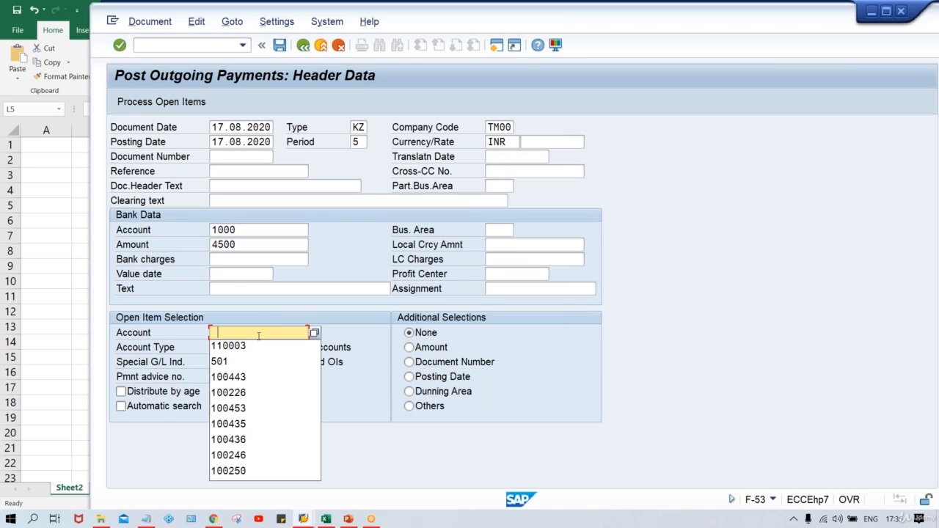
click(242, 346)
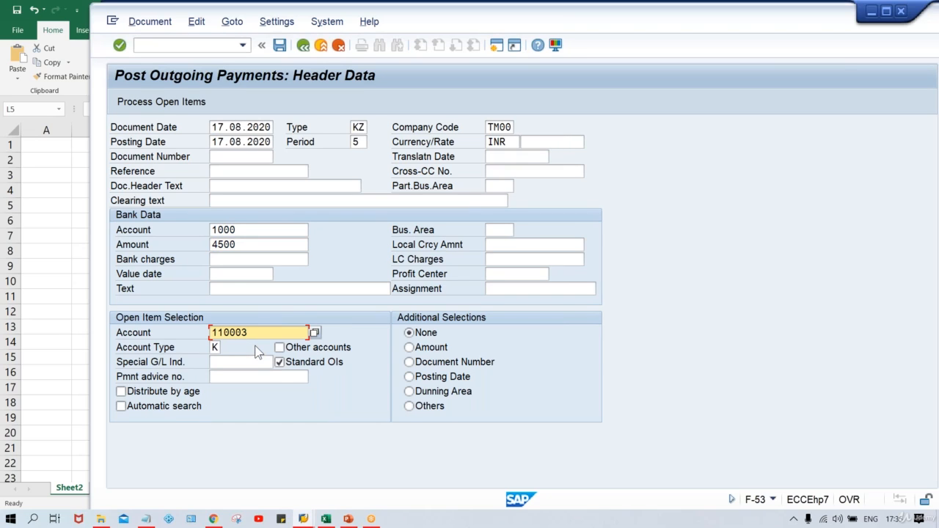
key(Return)
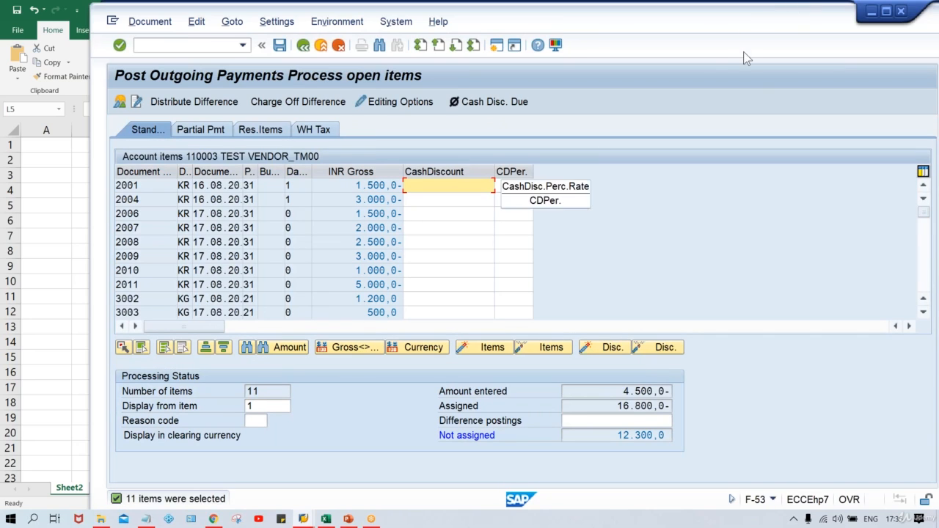
Step: Examine the vendor's open items, checking the credit memo lines and invoice 2011 for the posted down payment
key(alt+Tab)
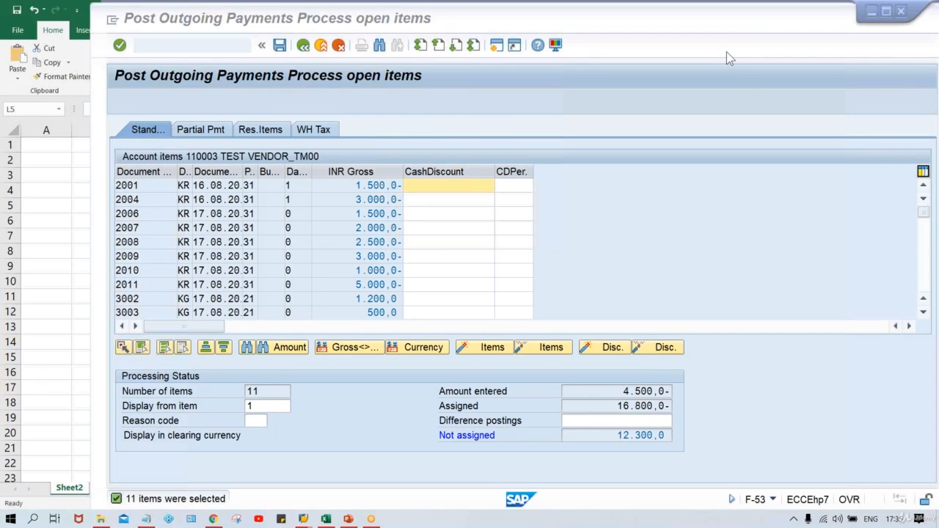
click(726, 51)
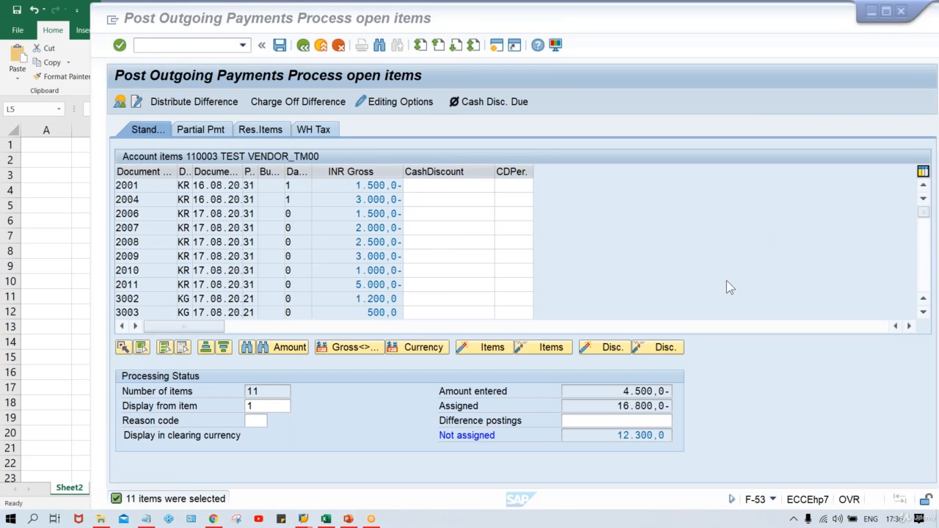
double_click(367, 314)
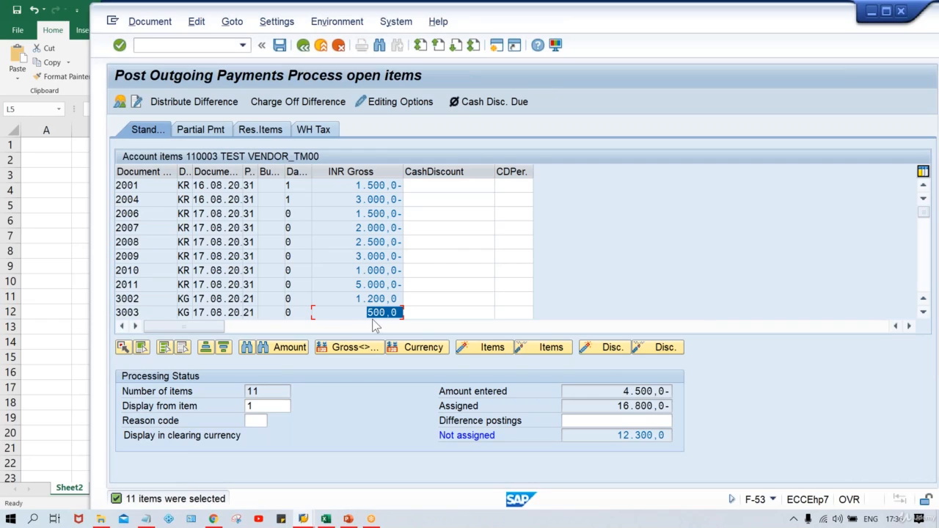
click(180, 315)
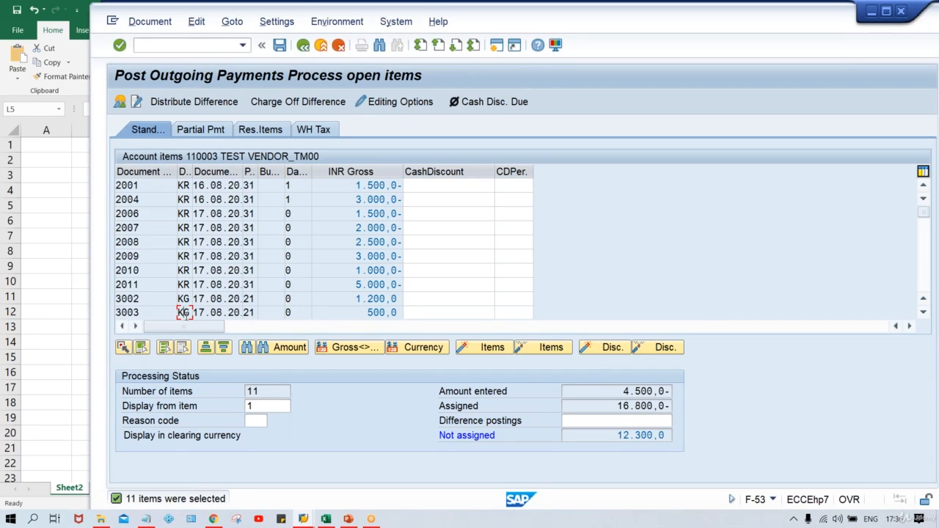
double_click(367, 314)
click(924, 287)
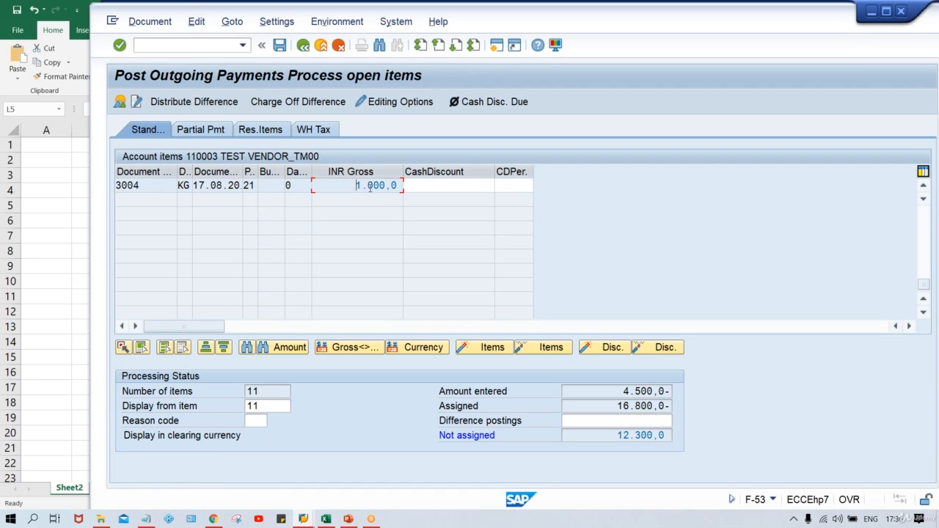
scroll(527, 251, up, 5)
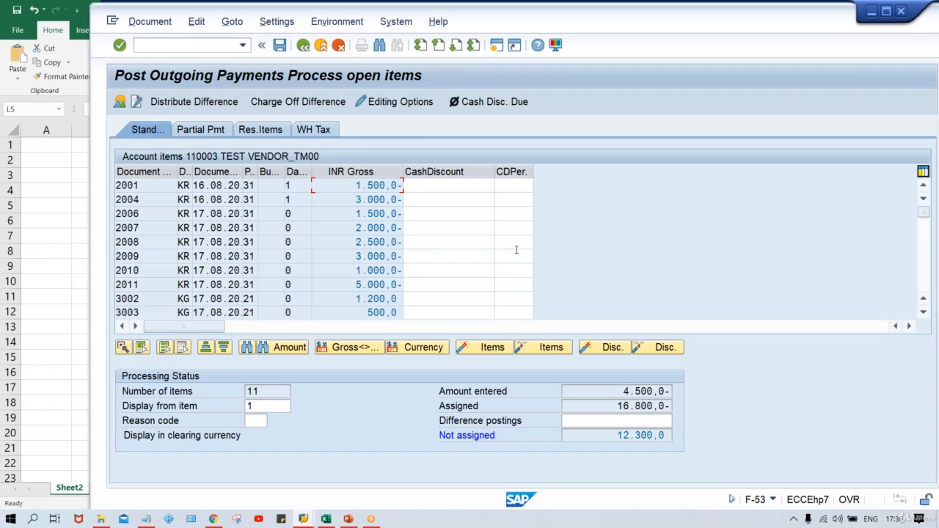
click(357, 285)
drag(342, 292, 428, 293)
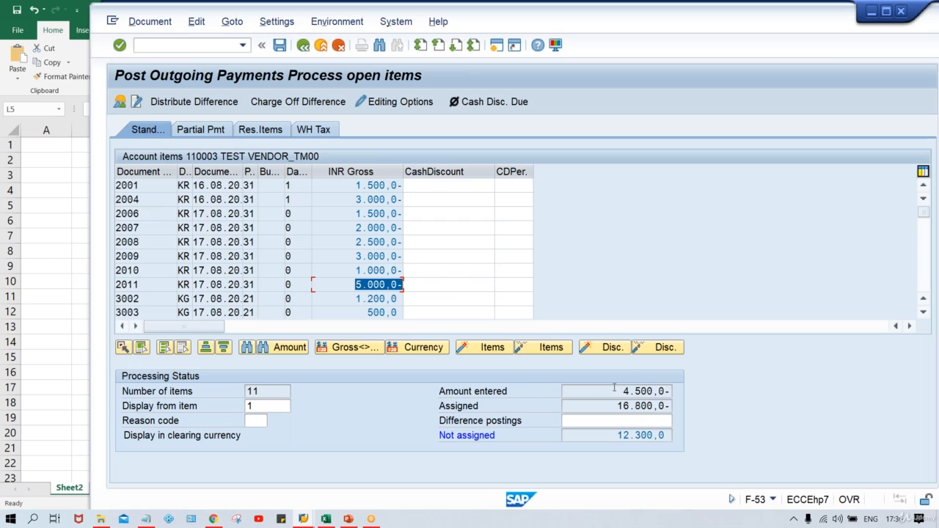
Step: Leave open item processing and discard the payment entry to return to a blank F-53 header
click(301, 47)
click(304, 45)
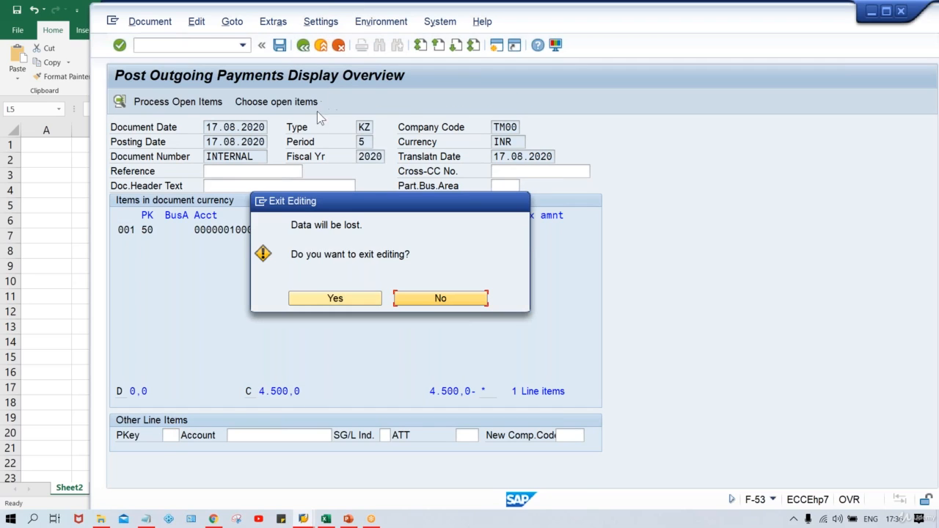
key(Left)
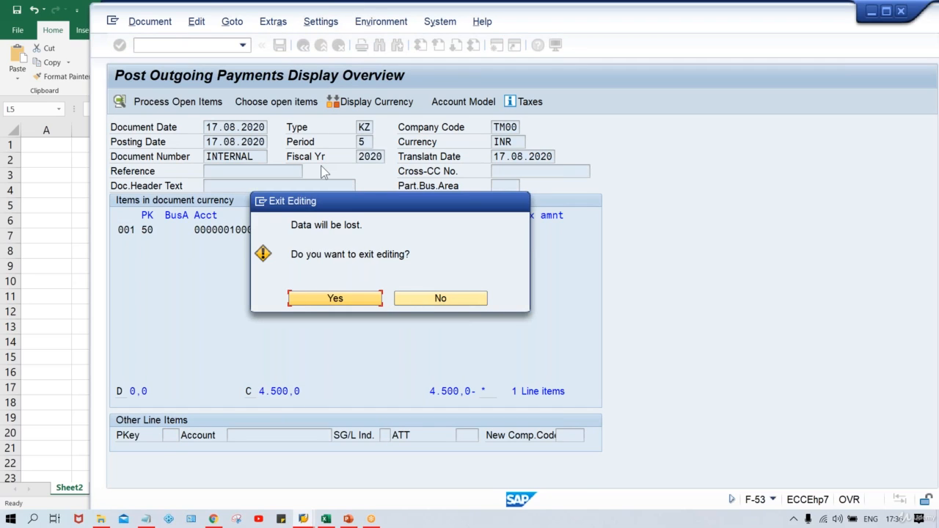
key(Return)
Step: Fill the payment header with document date 17.08.2020, bank account 1000 and amount 4500
key(space)
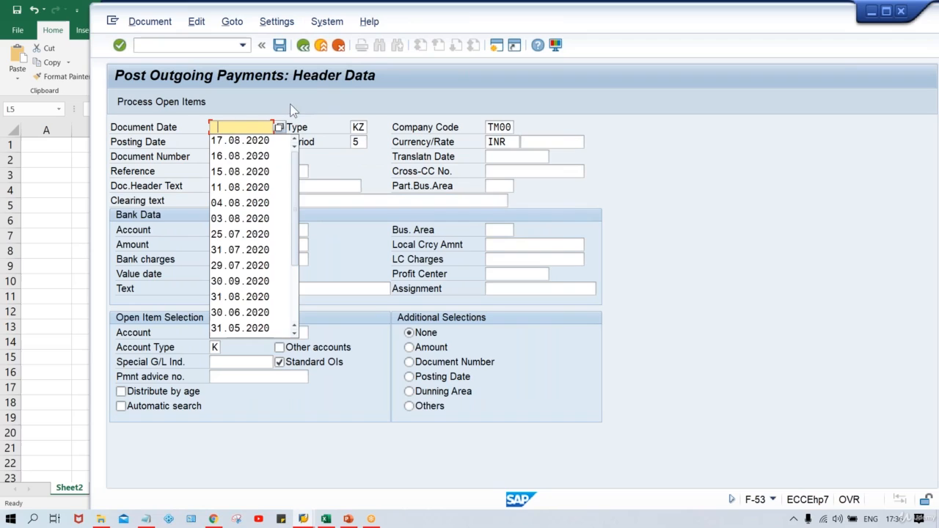
click(241, 141)
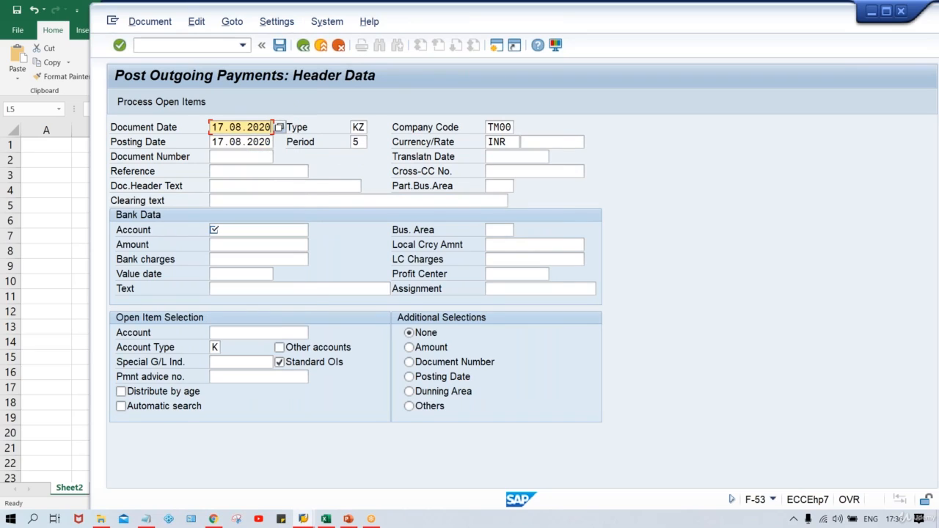
click(241, 230)
click(261, 246)
click(247, 244)
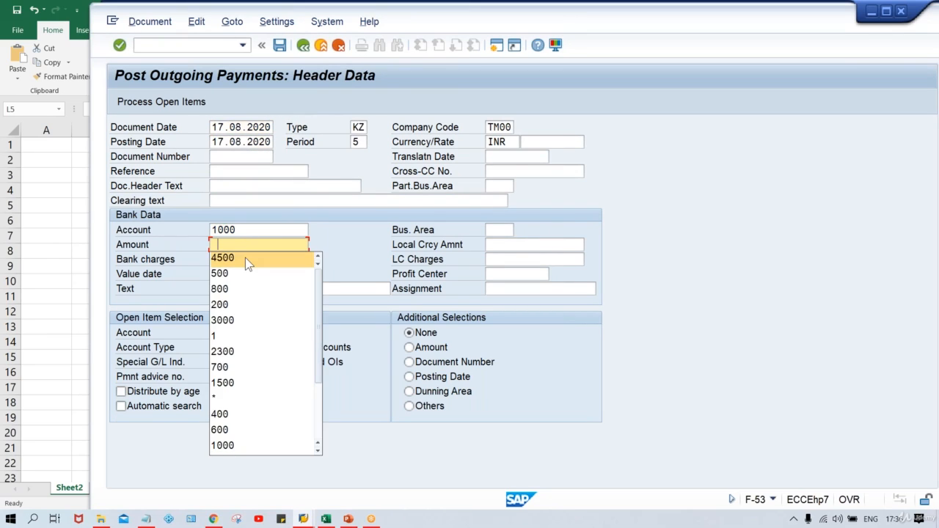
click(245, 258)
Step: Select the test vendor's account with special G/L indicator A and process its open items
click(233, 333)
click(233, 333)
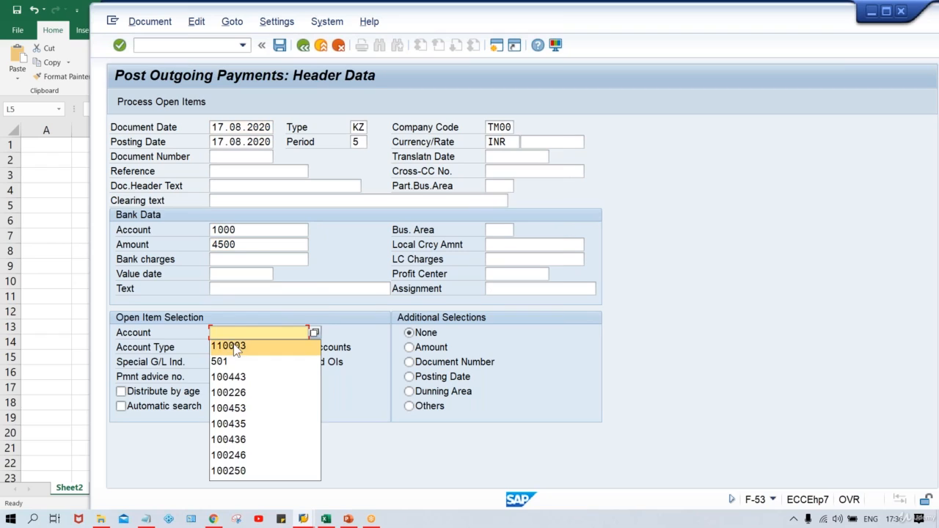
click(235, 347)
click(230, 360)
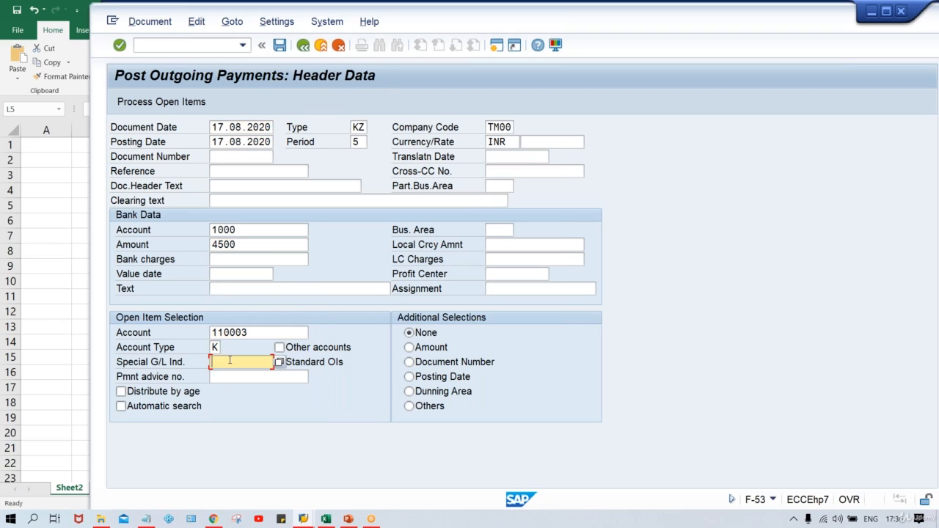
text(A)
key(Return)
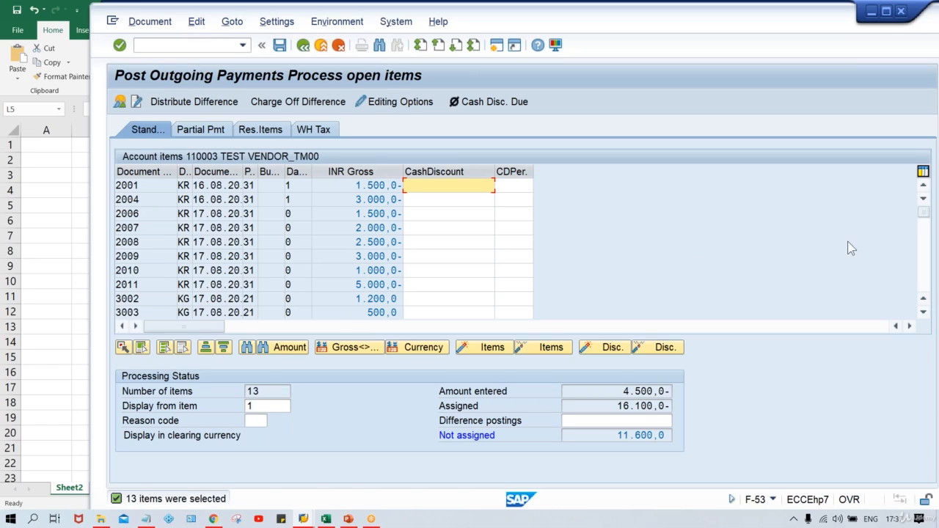
Step: Review the last lines of the open items list for the KZ down payment documents
click(924, 312)
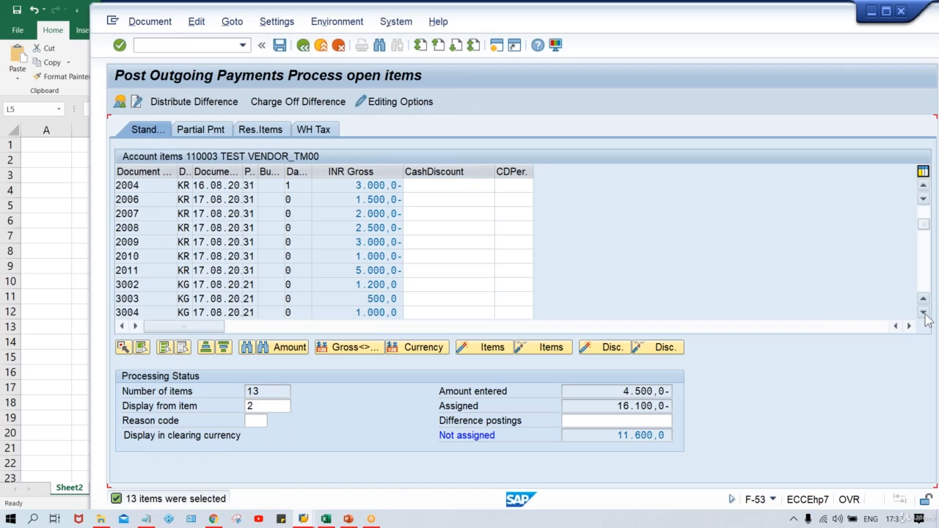
click(924, 313)
click(924, 313)
click(924, 312)
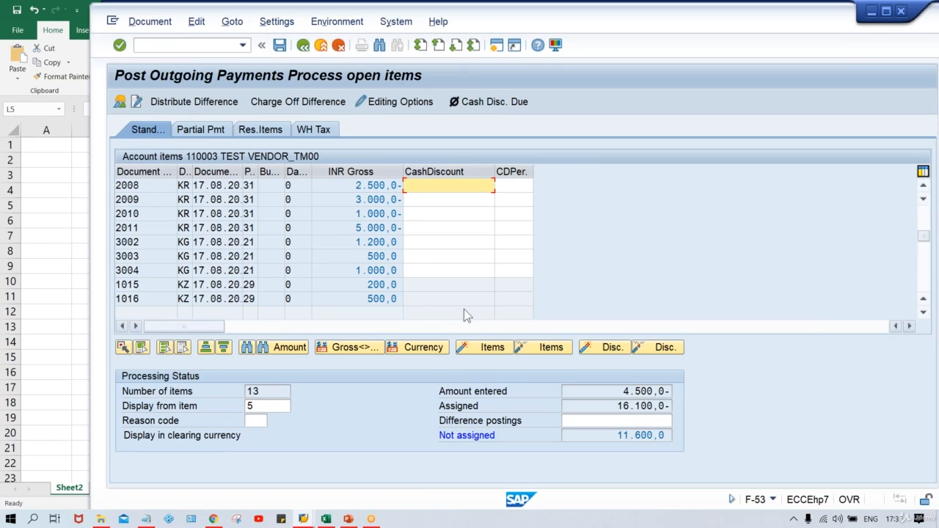
Step: Select all of the vendor's open items and deactivate them so that none is assigned to the payment
click(365, 297)
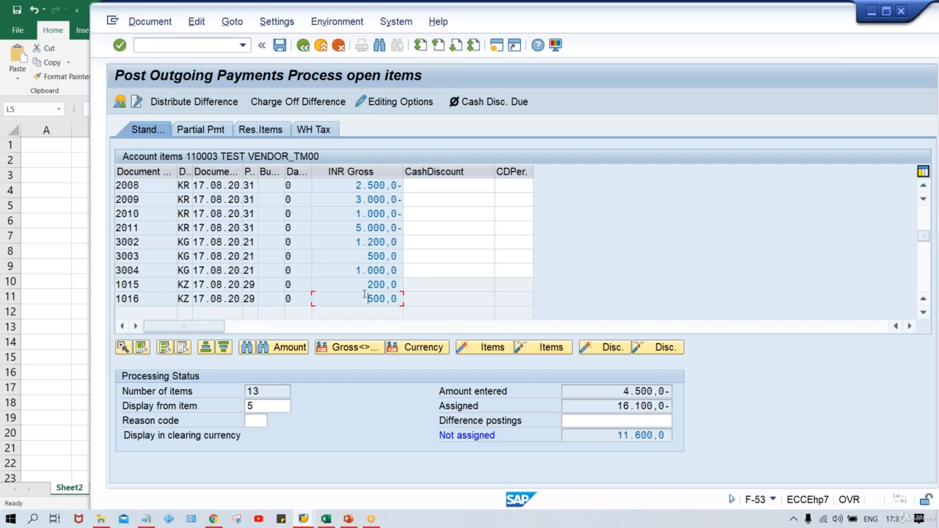
double_click(376, 299)
double_click(394, 302)
click(353, 285)
click(353, 229)
click(365, 299)
click(165, 348)
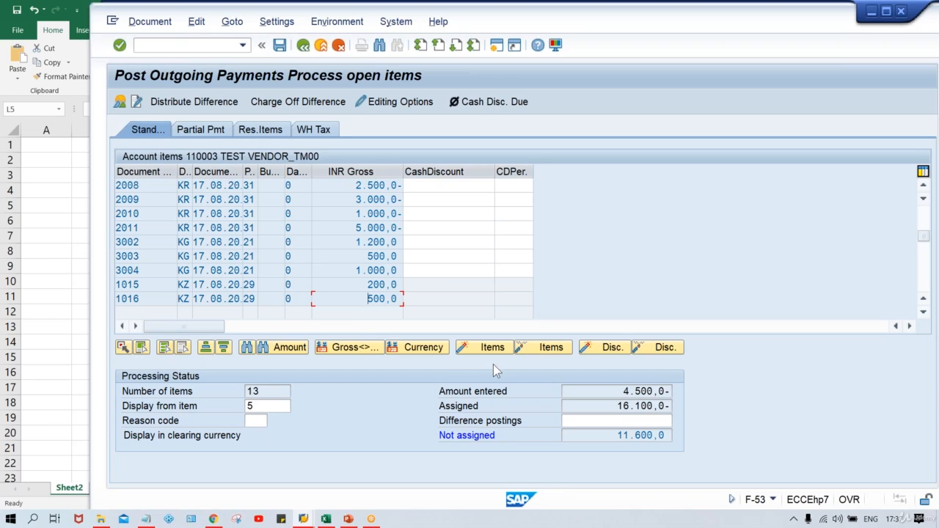
click(552, 348)
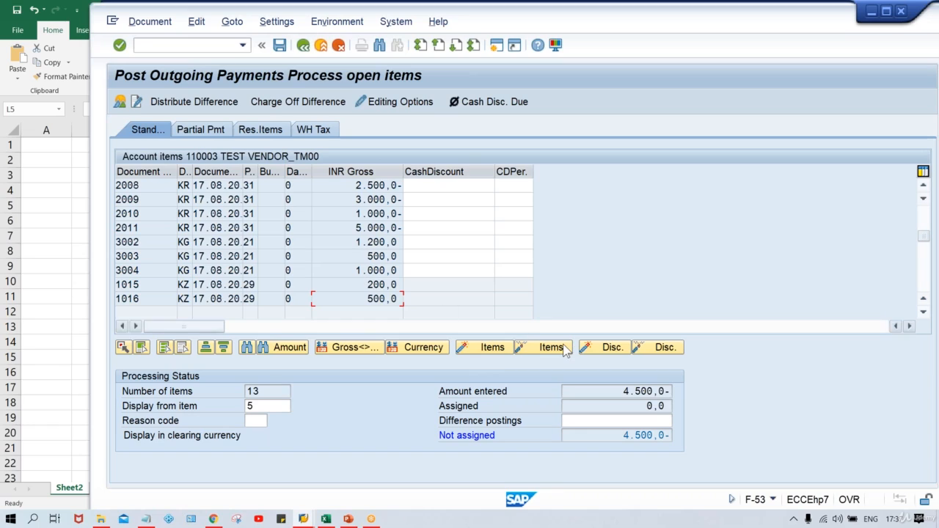
Step: Activate only down payment document 1016 and invoice document 2011, and compare the assigned amount with the amount entered
double_click(378, 299)
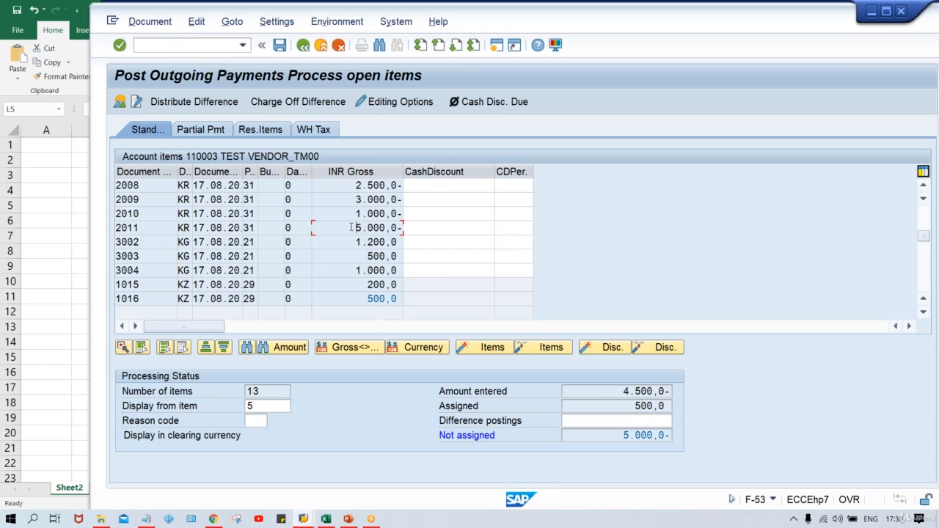
double_click(351, 228)
drag(617, 405, 667, 404)
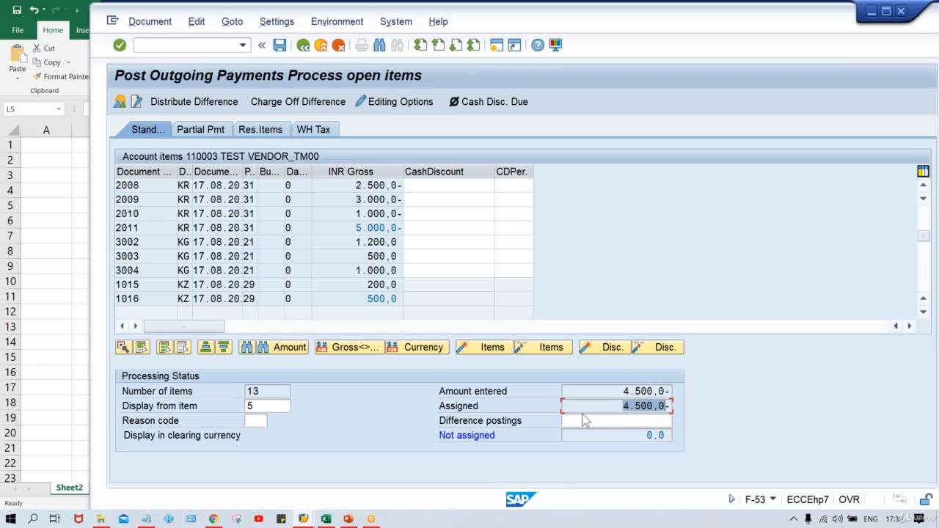
drag(621, 392, 672, 390)
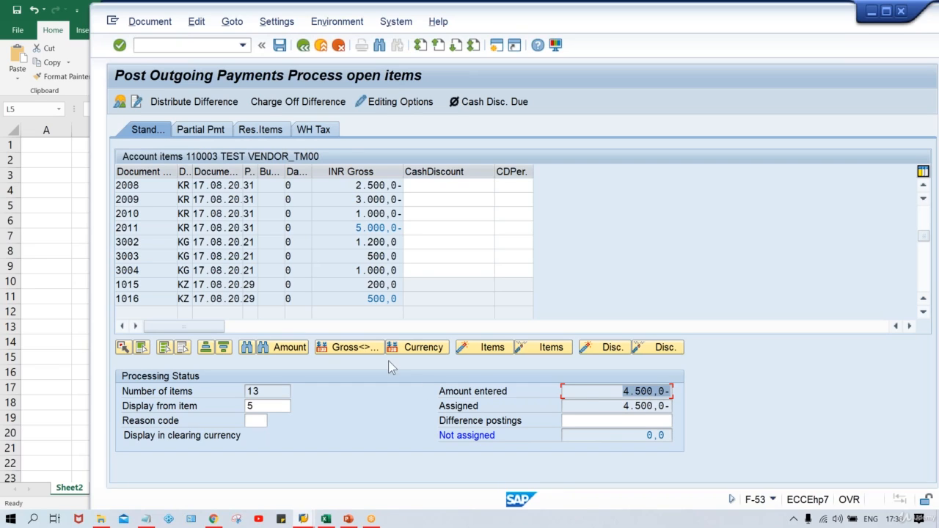
click(331, 226)
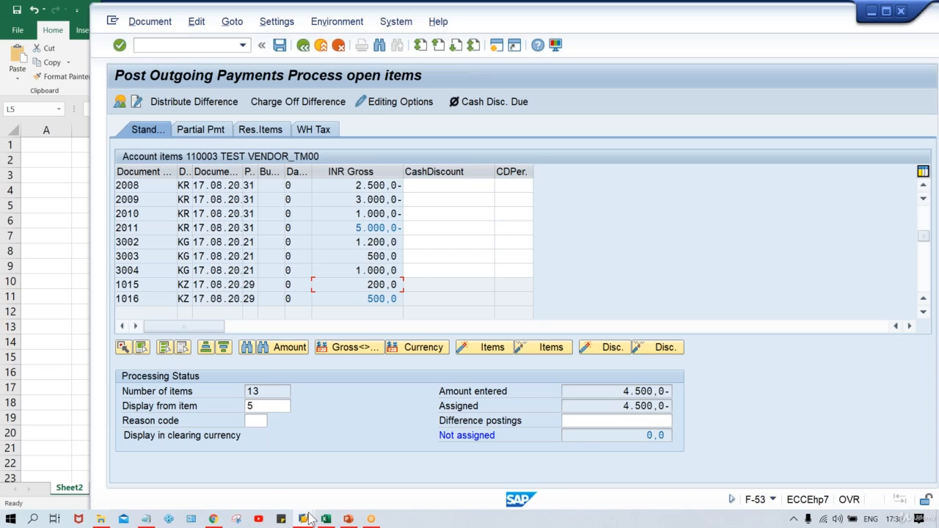
Step: In the other SAP session, run FBL1N for the vendor's open items including special G/L transactions, and check documents 1016 and 2011
mouse_move(309, 519)
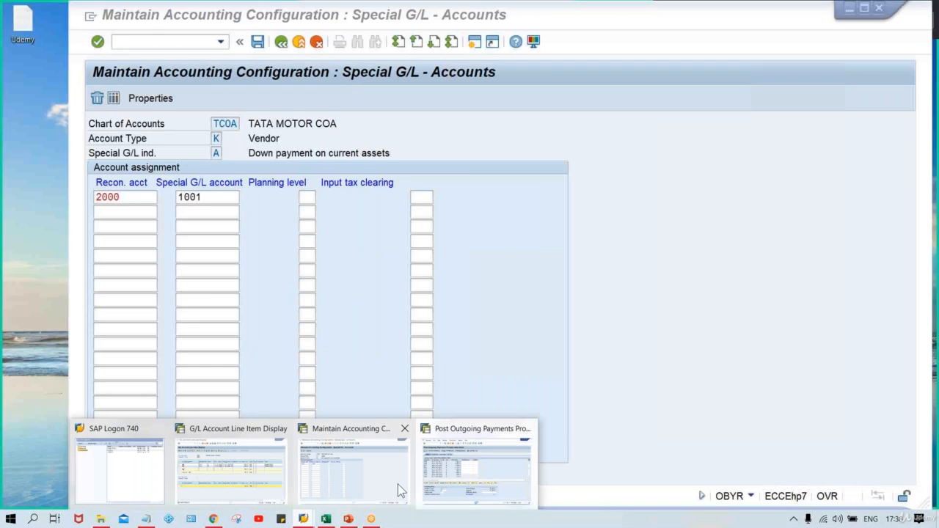
click(398, 485)
text(/NFBL1N)
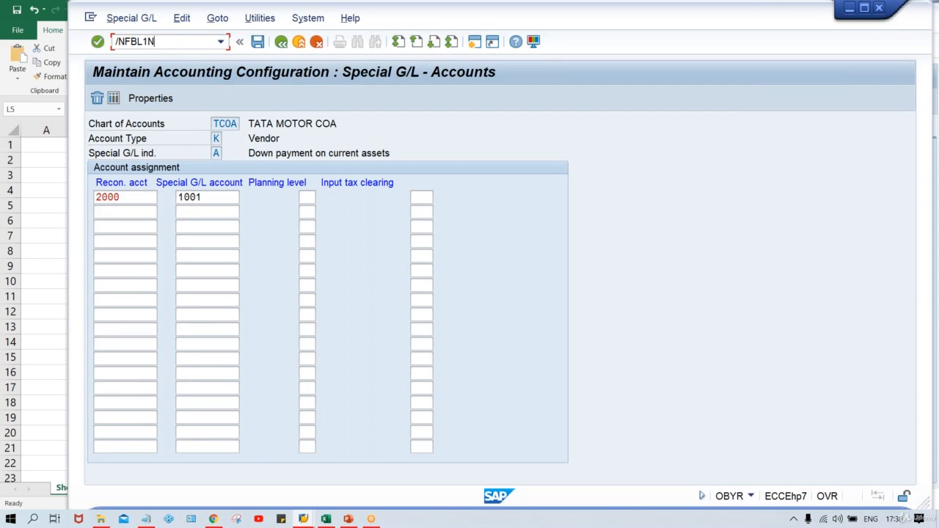
key(Return)
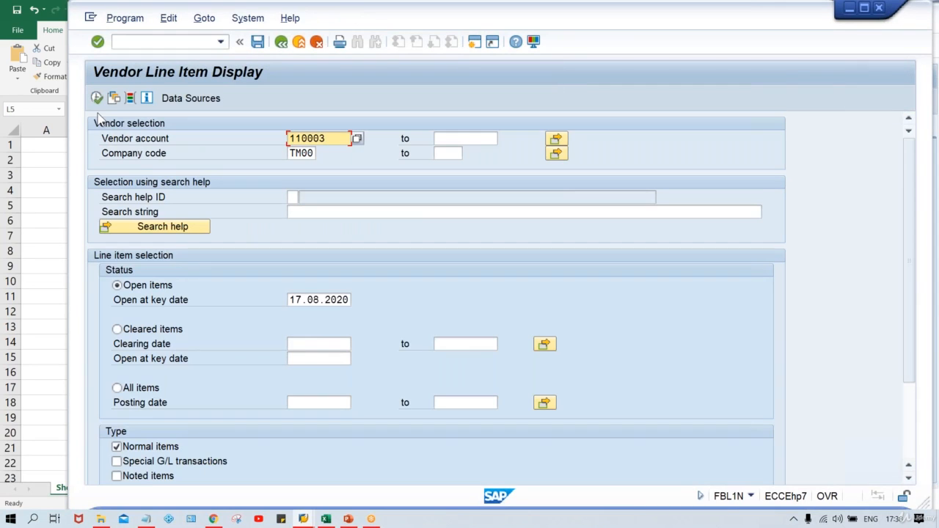
click(122, 462)
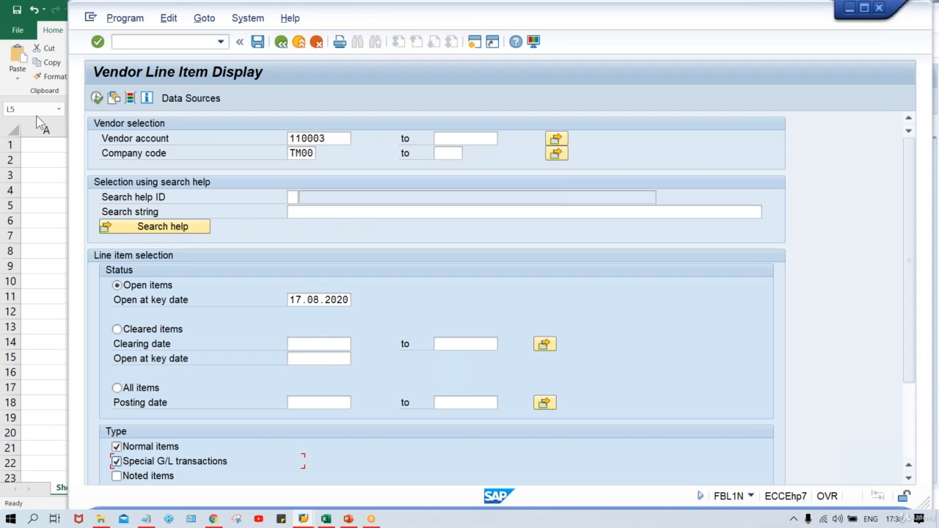
click(97, 98)
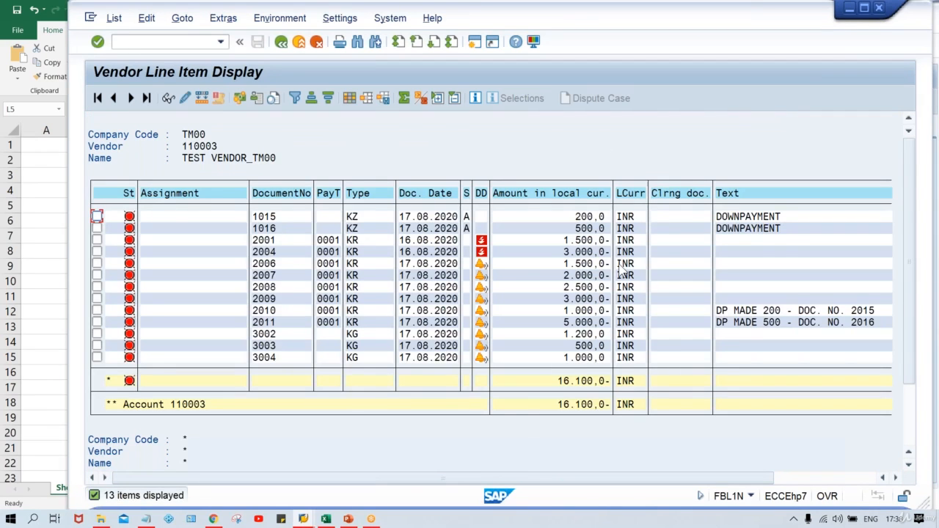
click(591, 229)
click(555, 228)
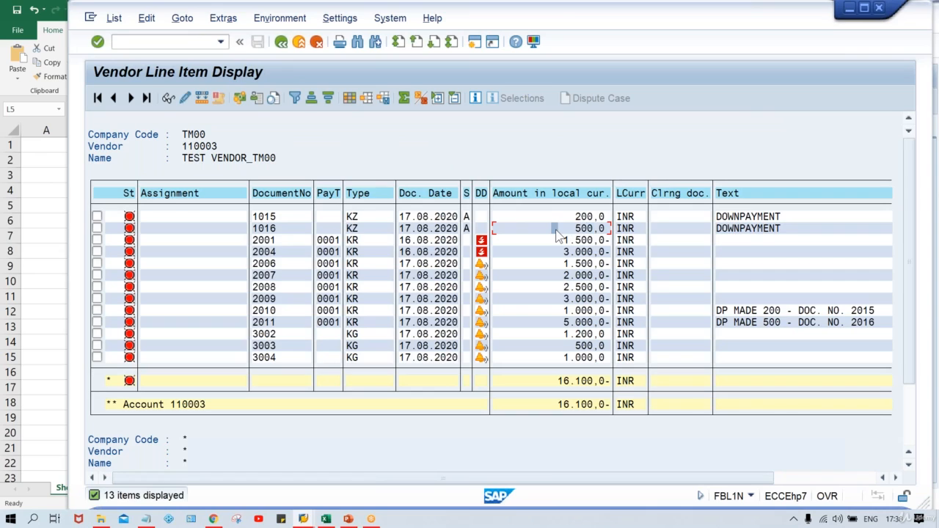
click(566, 324)
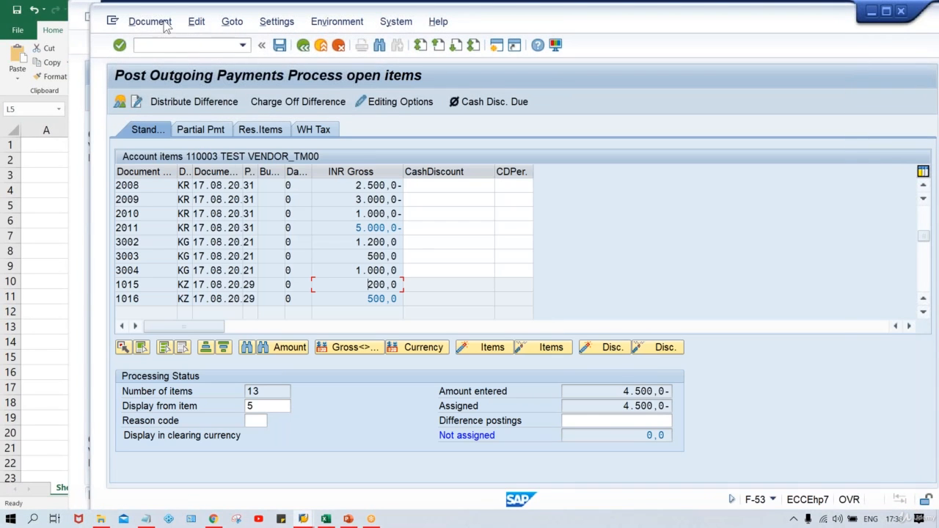
Step: Return to the F-53 session, simulate the payment document and review its bank and vendor invoice lines
click(150, 22)
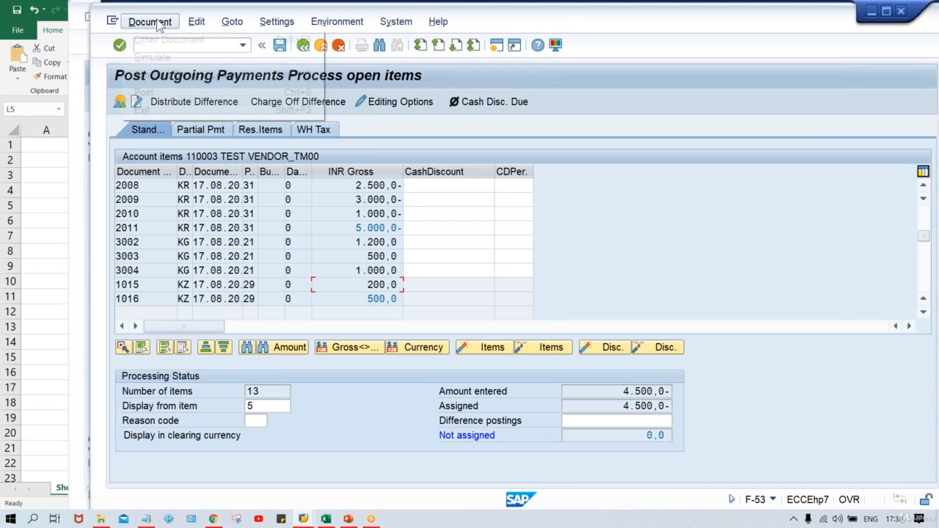
click(152, 66)
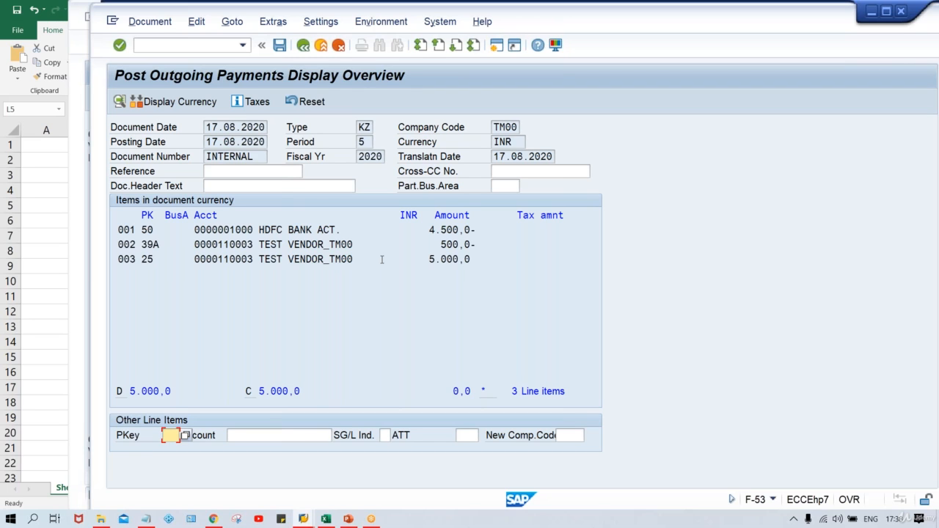
drag(426, 231, 465, 231)
drag(212, 260, 471, 260)
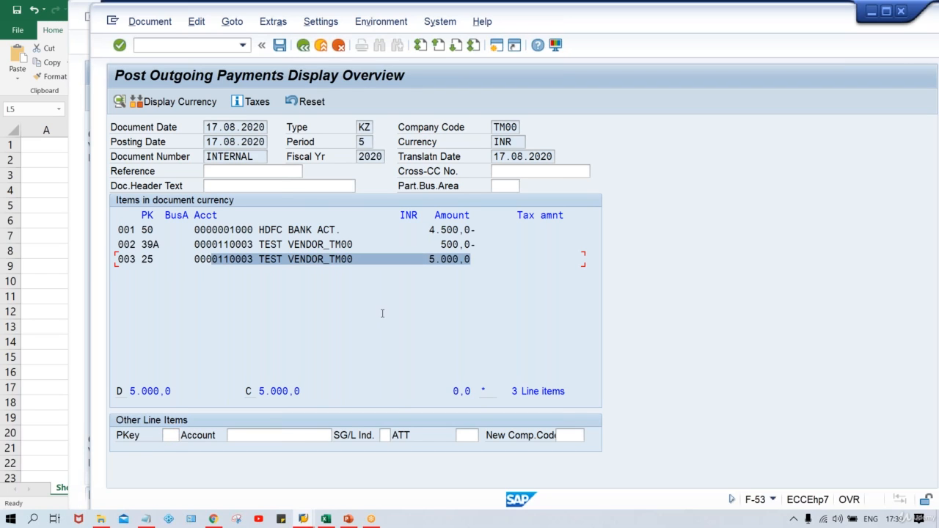
Step: Compare the amount of invoice 2011 in the vendor line item list with the simulated posting key 25 line
key(alt+Tab)
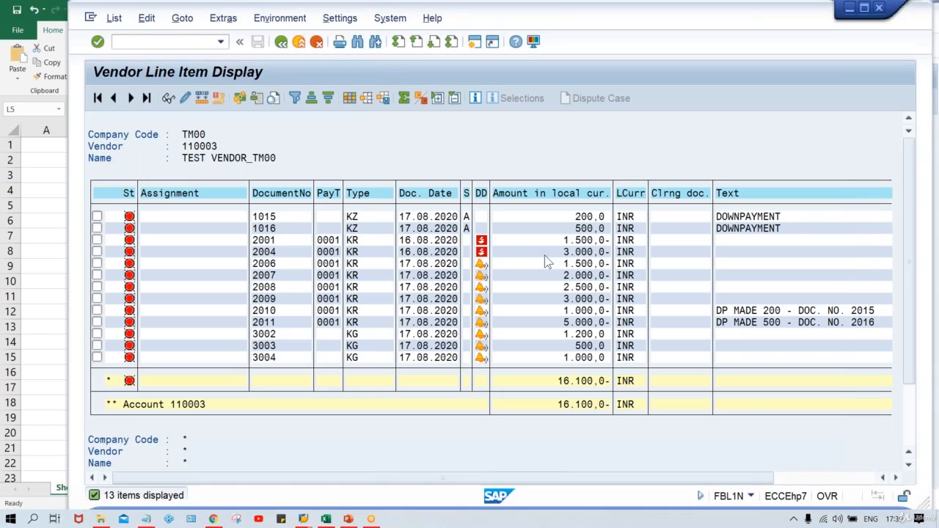
click(554, 324)
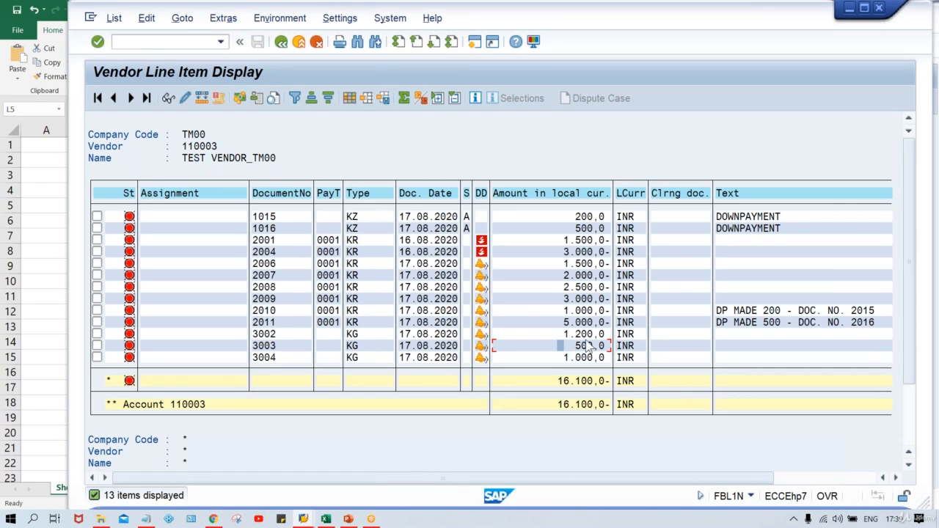
click(558, 323)
double_click(563, 329)
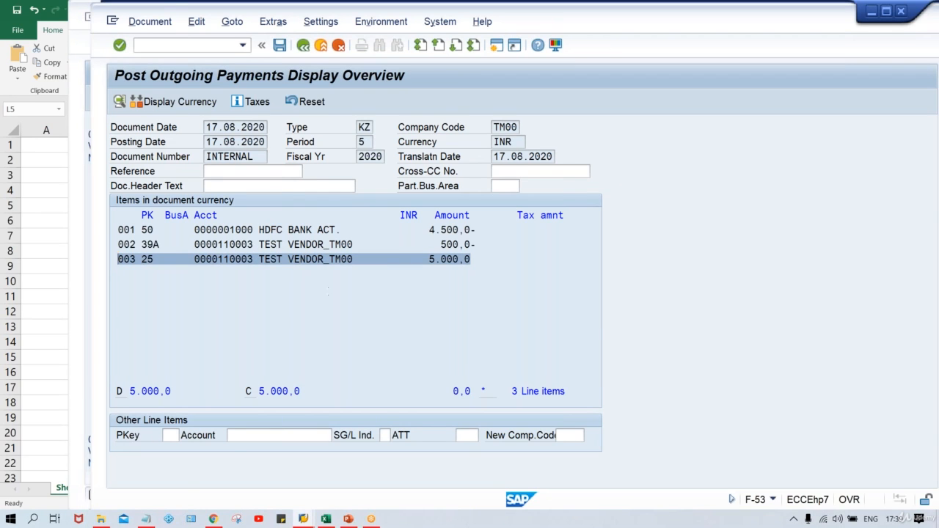
key(F3)
click(566, 325)
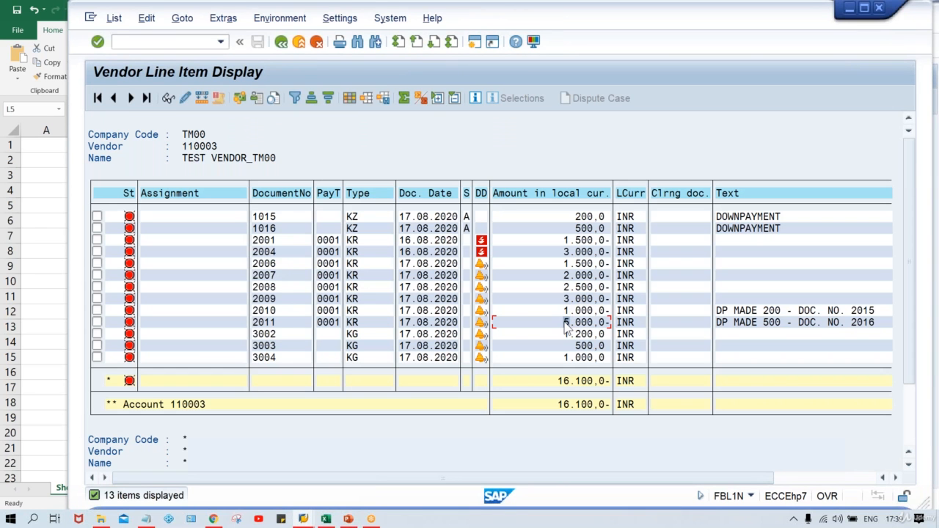
key(alt+Tab)
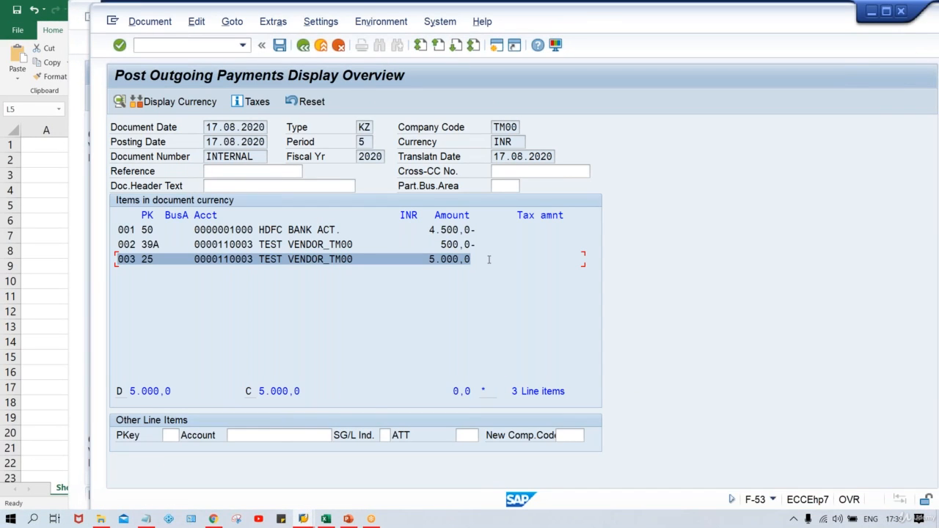
Step: Compare the 500 entry in the vendor line item list with the simulated special G/L line 39A
key(alt+Tab)
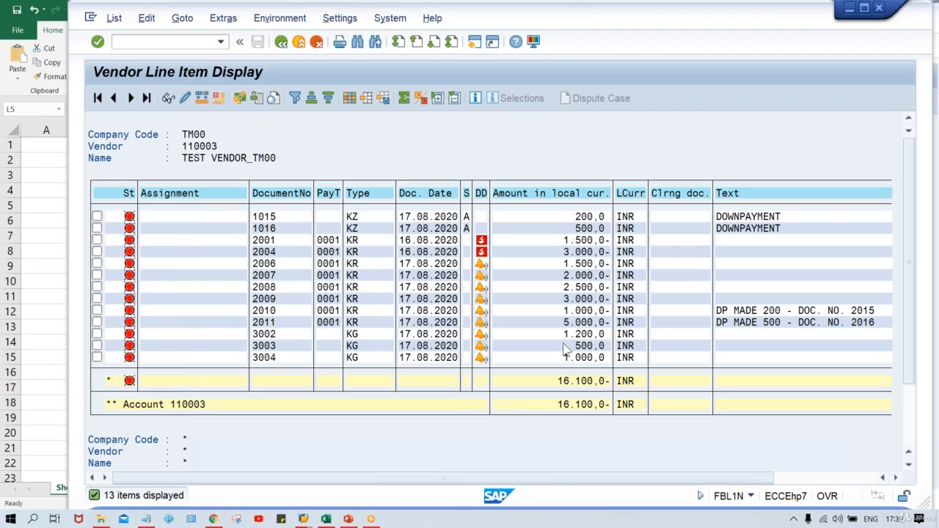
click(563, 346)
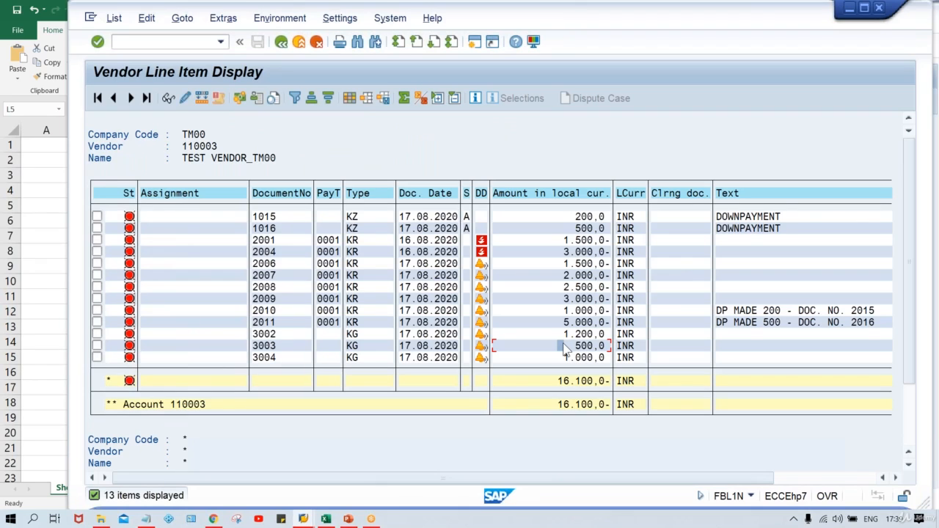
click(608, 347)
key(alt+Tab)
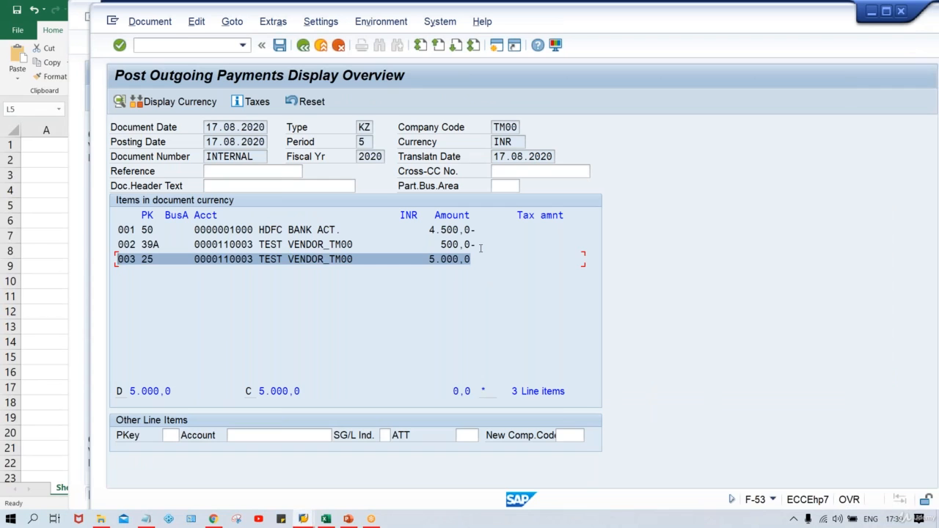
click(481, 248)
key(alt+Tab)
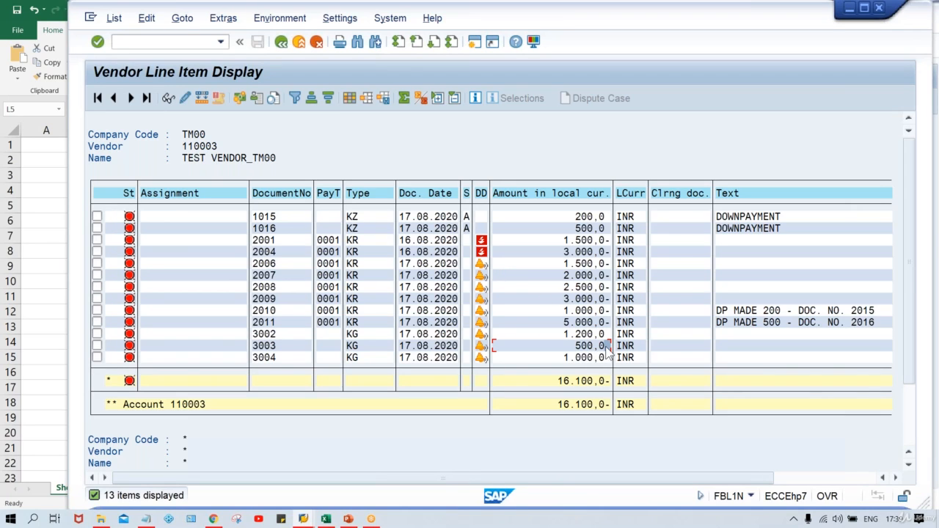
key(alt+Tab)
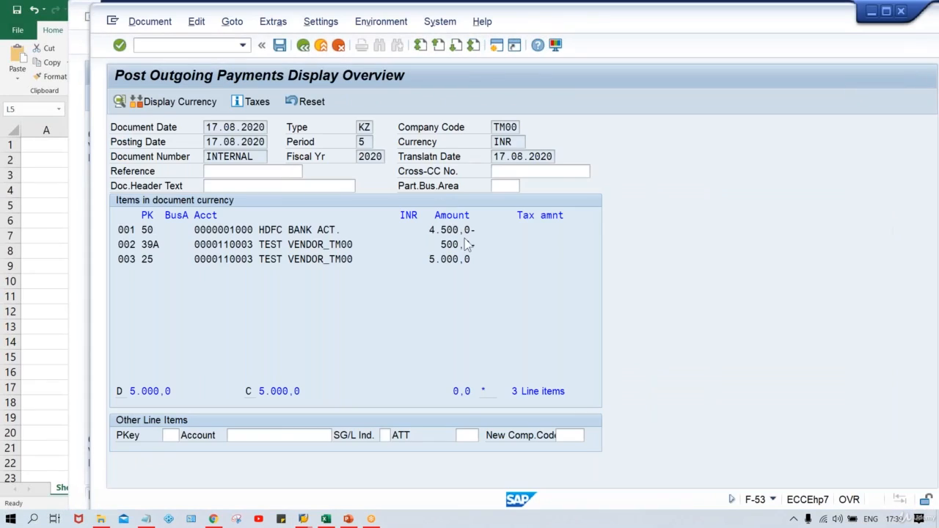
Step: Review the down payment, vendor invoice and bank lines of the simulated payment document
drag(433, 241, 429, 242)
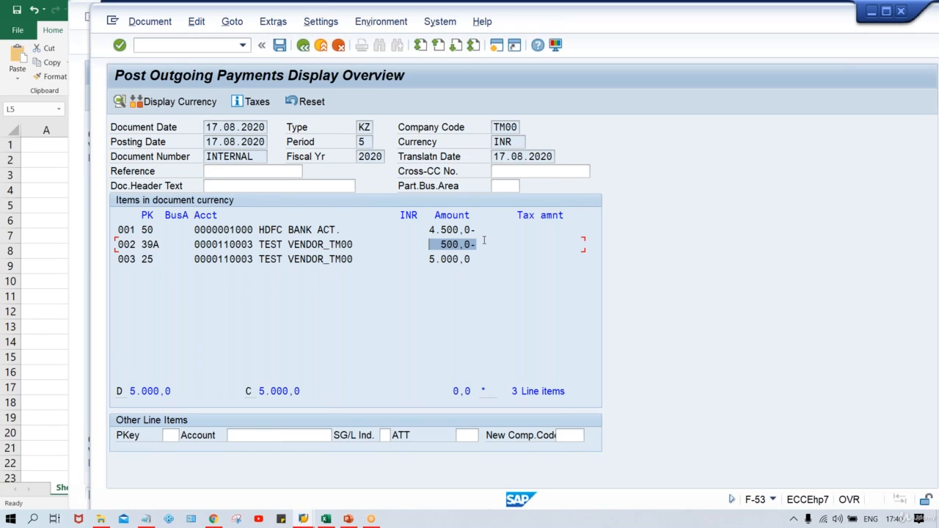
drag(472, 259, 404, 259)
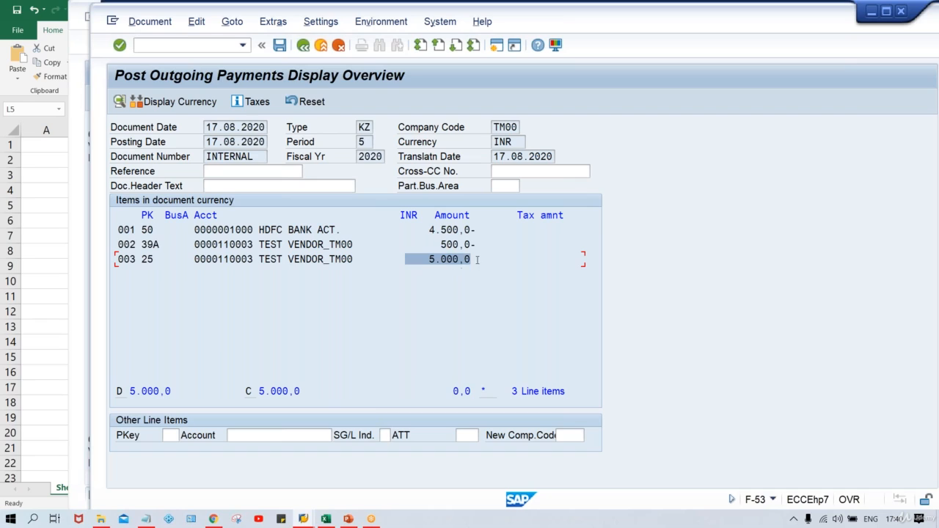
drag(477, 230, 43, 225)
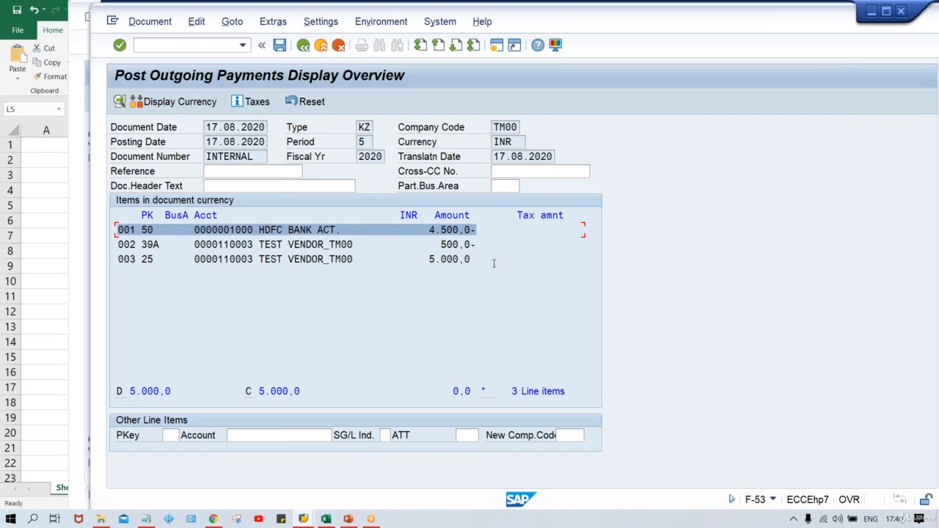
drag(470, 259, 47, 255)
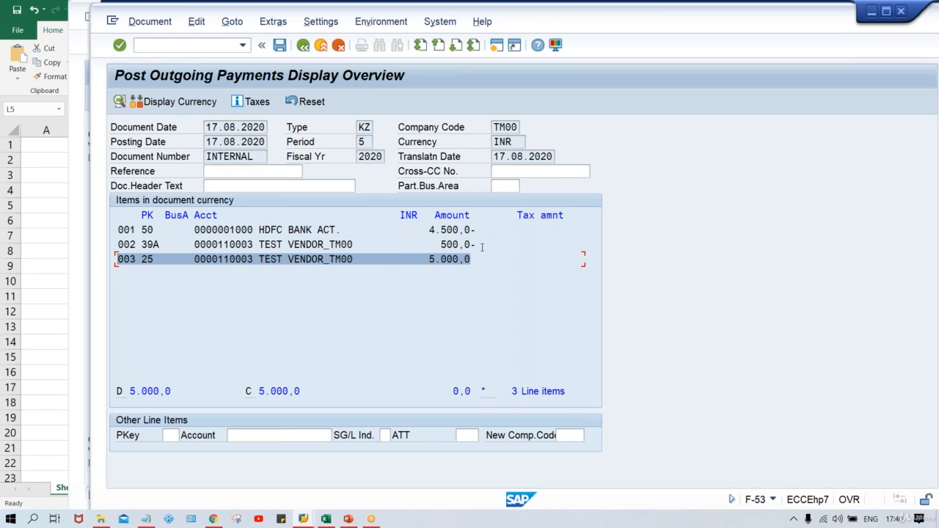
drag(477, 260, 92, 237)
drag(477, 245, 369, 218)
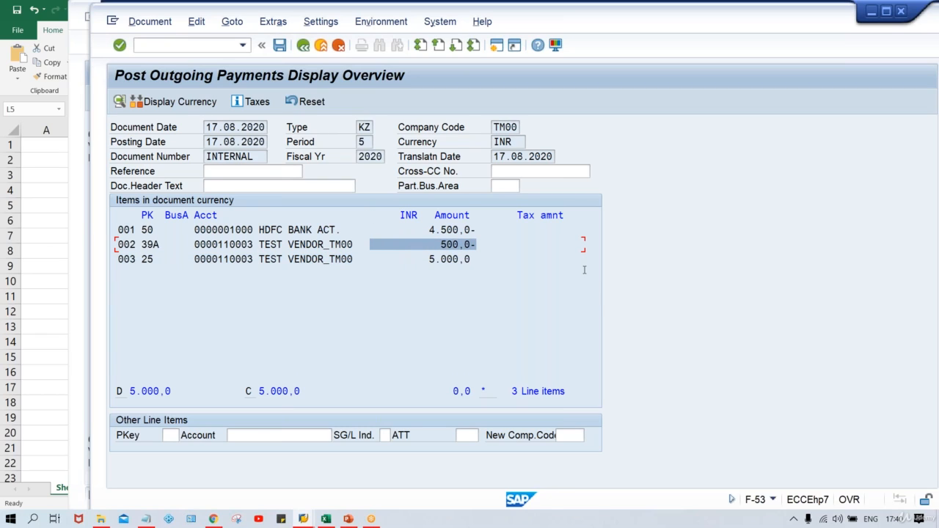
Step: Check the down payment line and the credit total, and post the outgoing payment document
click(492, 246)
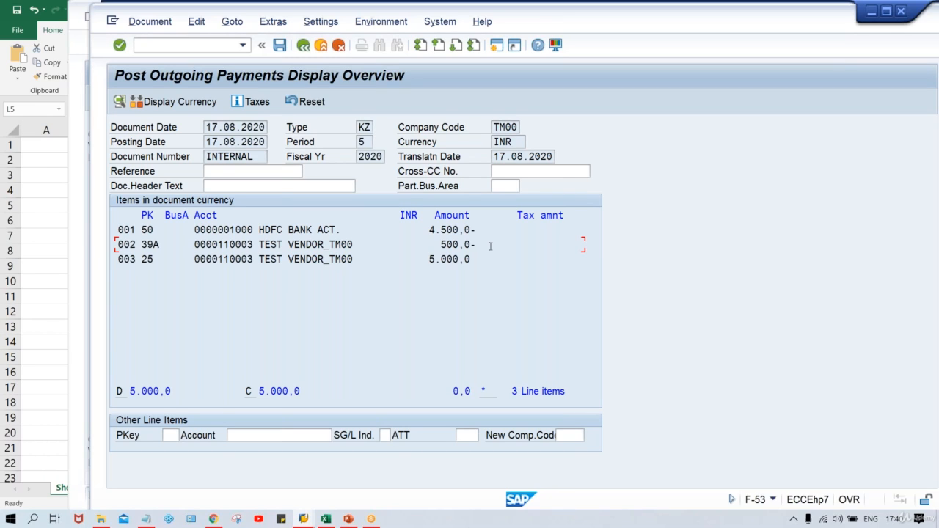
click(316, 391)
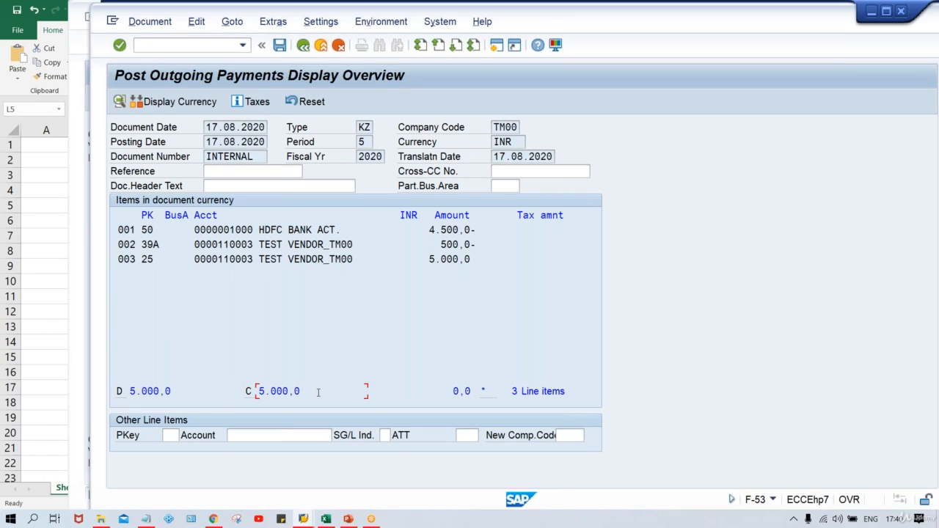
click(281, 45)
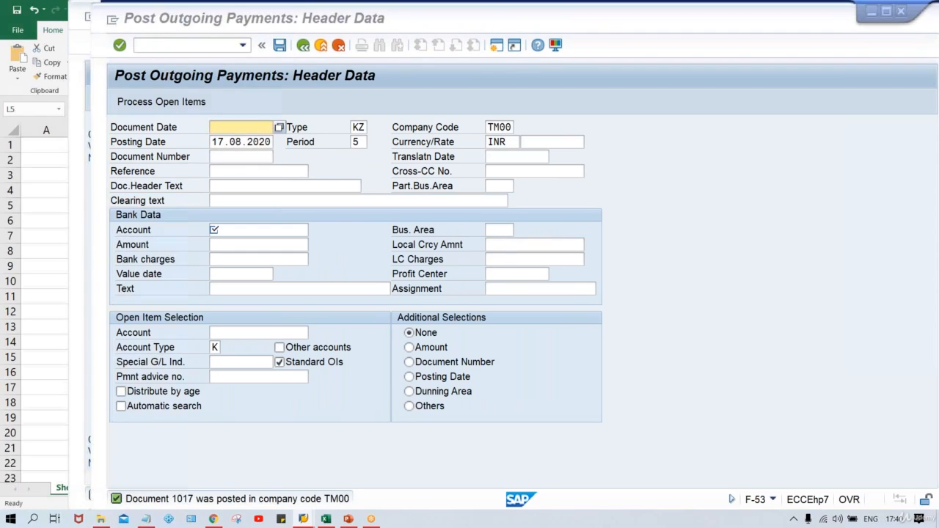
Step: Switch to the vendor line item list and refresh it to reflect the posted 4500 payment
key(alt+Tab)
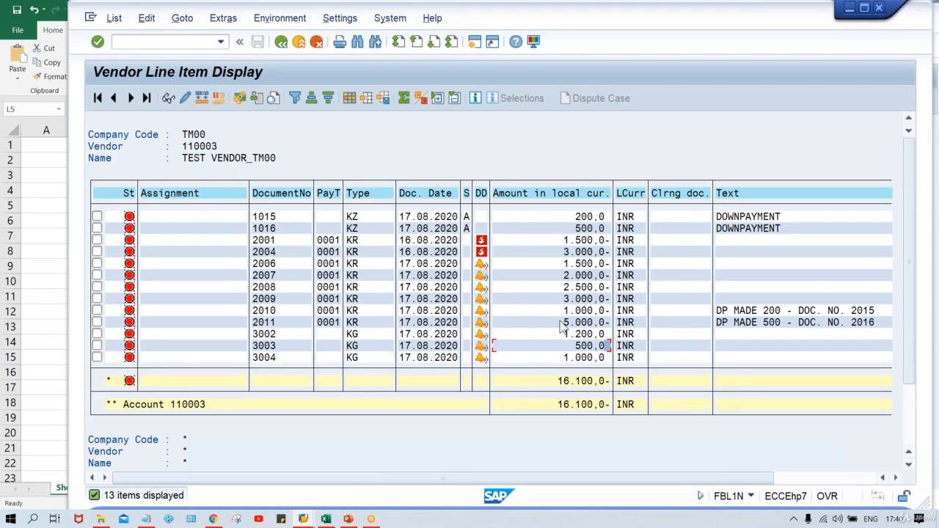
click(560, 345)
click(297, 322)
click(288, 345)
click(113, 18)
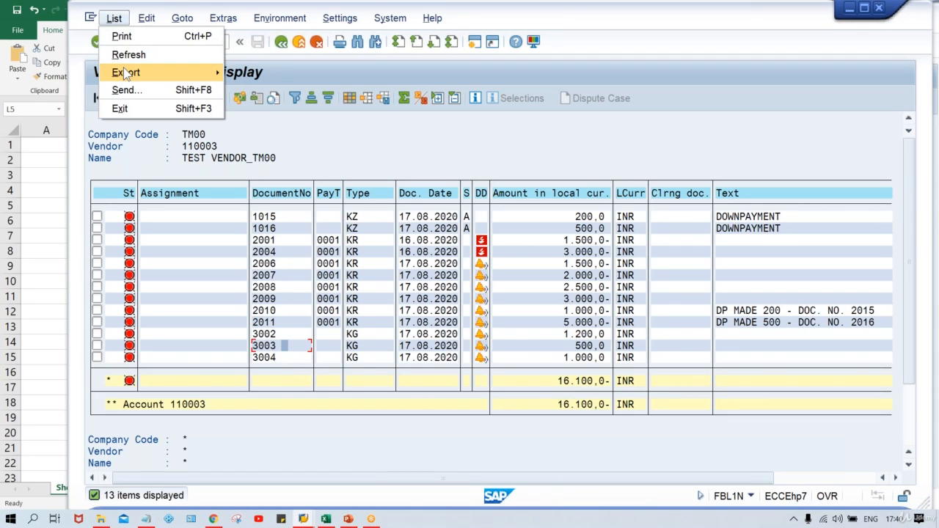
mouse_move(126, 77)
click(129, 54)
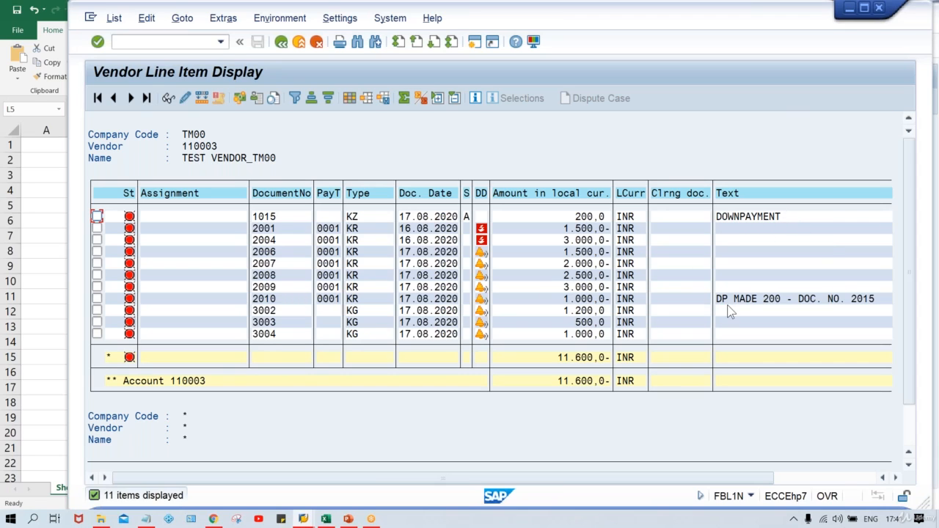
Step: Check the amounts and document numbers of invoice 2010 and down payment 1015 in the refreshed vendor list
click(560, 300)
click(283, 298)
click(539, 220)
click(286, 215)
Step: Start another outgoing payment with document date 17.08.2020, bank G/L account 1000 and amount 800
click(304, 519)
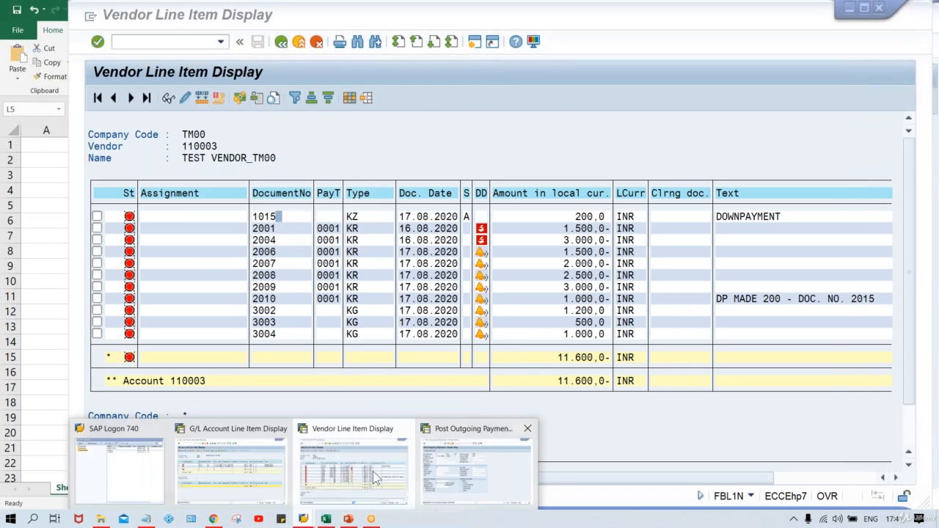
click(475, 469)
click(243, 127)
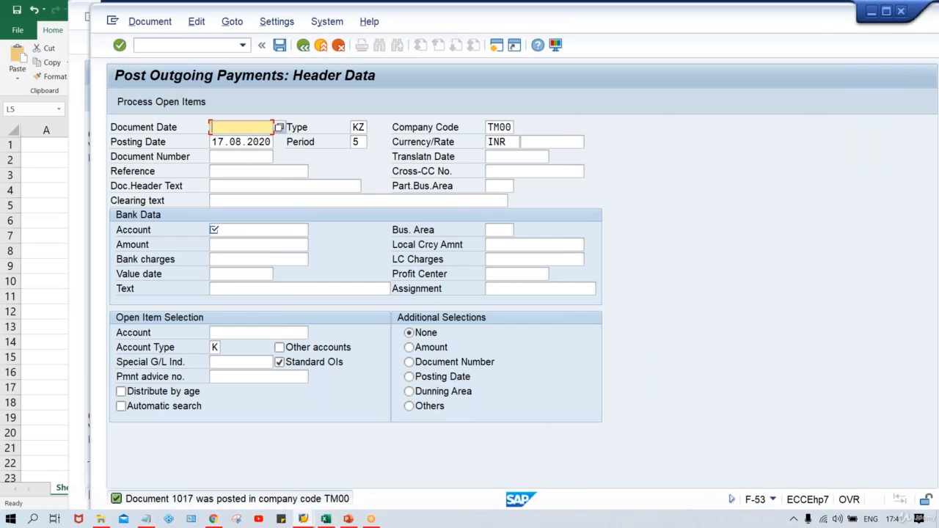
click(246, 141)
click(240, 232)
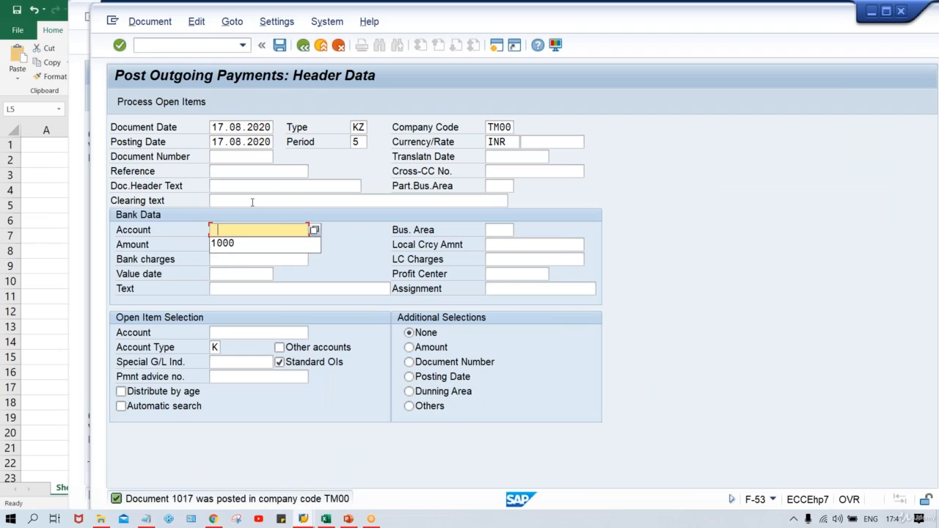
click(231, 248)
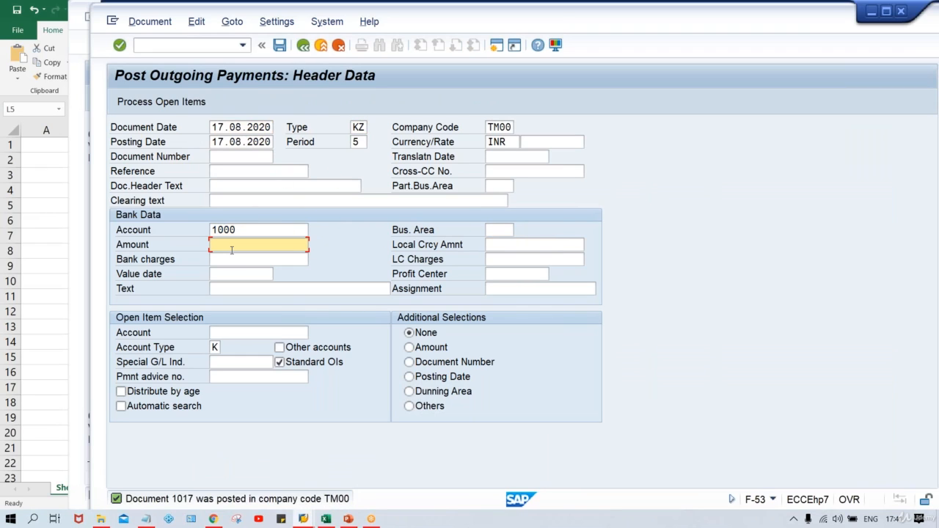
text(800)
key(Tab)
key(Tab)
key(Tab)
key(Tab)
key(Tab)
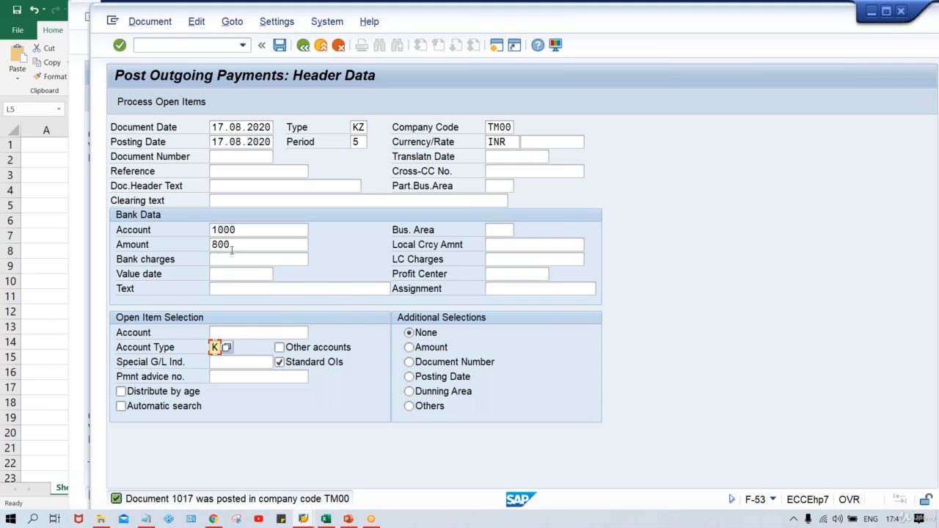
Step: Select the open items of TEST VENDOR_TM00 with special G/L indicator A and load them for processing
key(shift+Tab)
key(BackSpace)
key(Down)
key(Return)
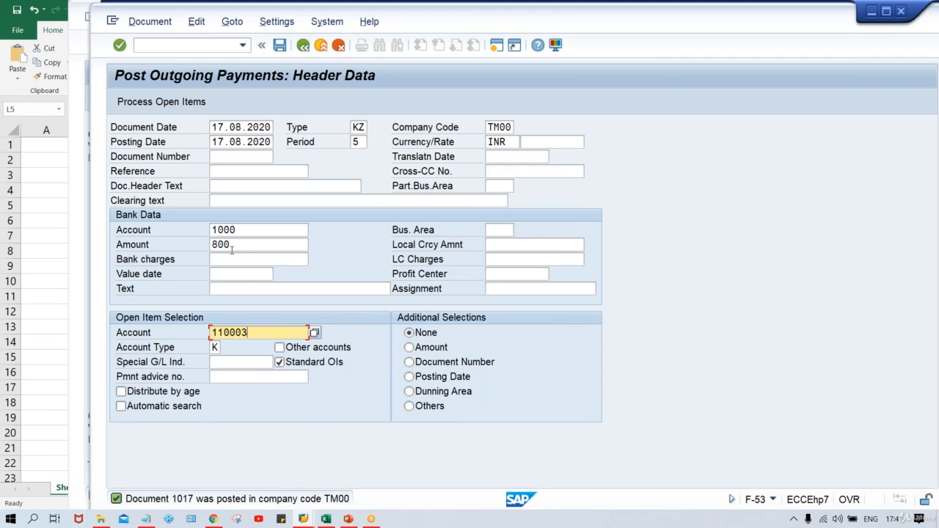
key(Tab)
key(Tab)
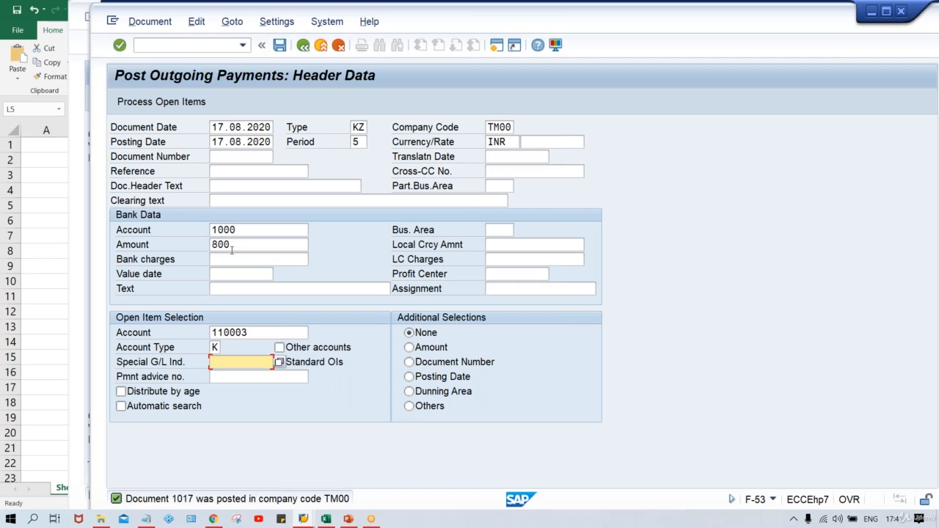
text(A)
key(Tab)
key(space)
key(Return)
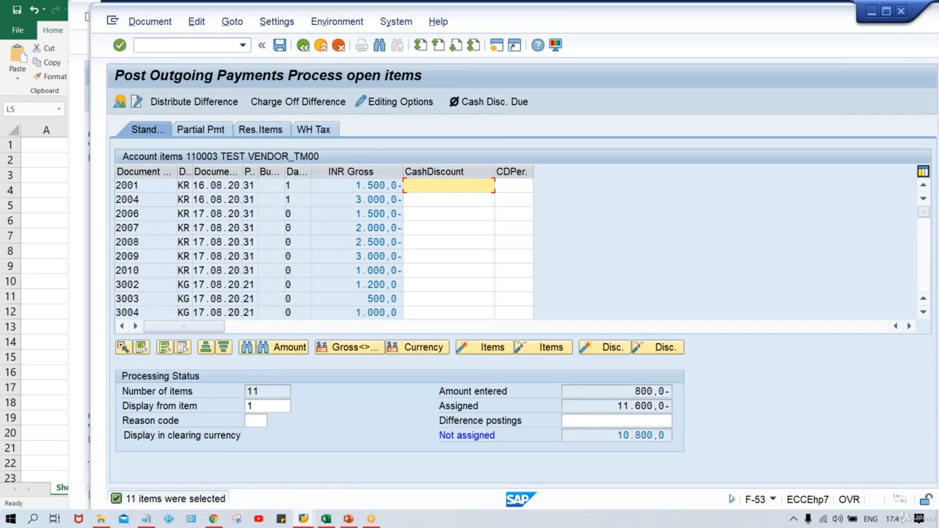
Step: Deactivate all open items, activate only invoice 2010 and down payment 1015, and check the entered amount
click(356, 270)
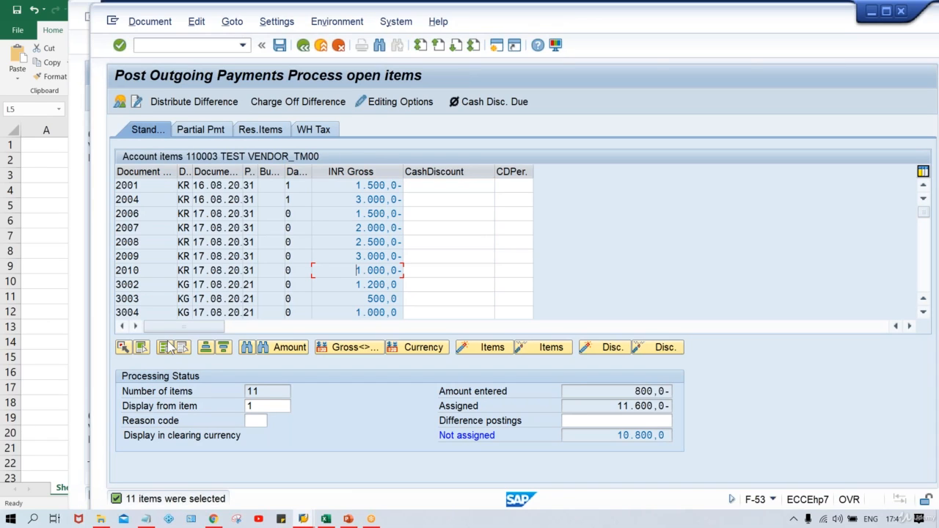
click(473, 346)
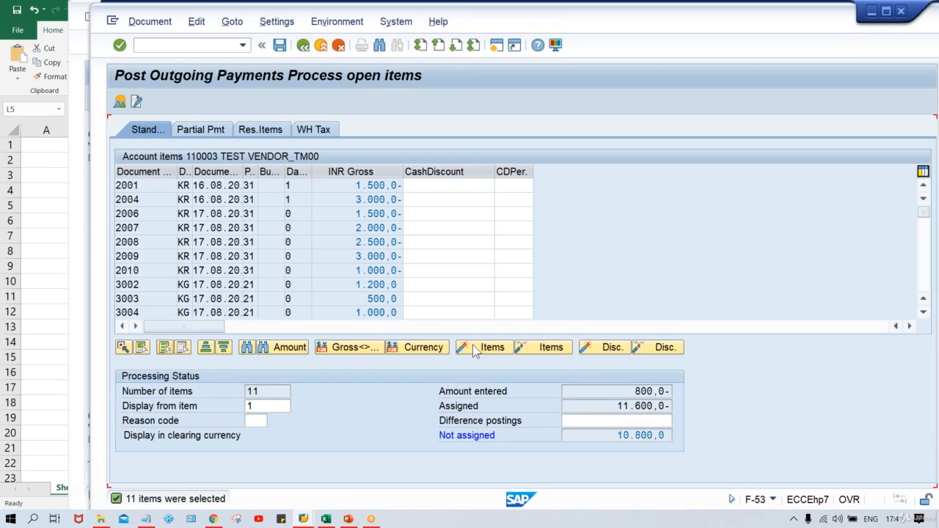
click(522, 347)
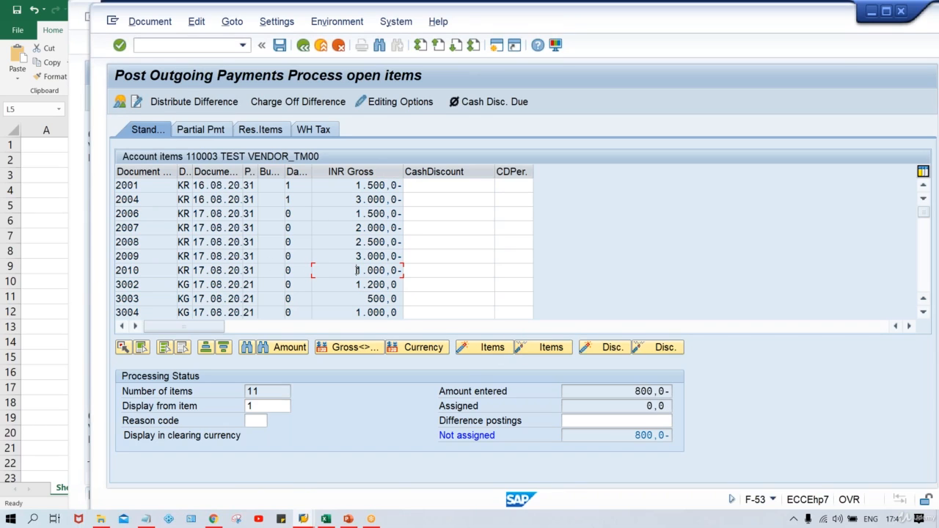
double_click(359, 270)
scroll(884, 285, down, 1)
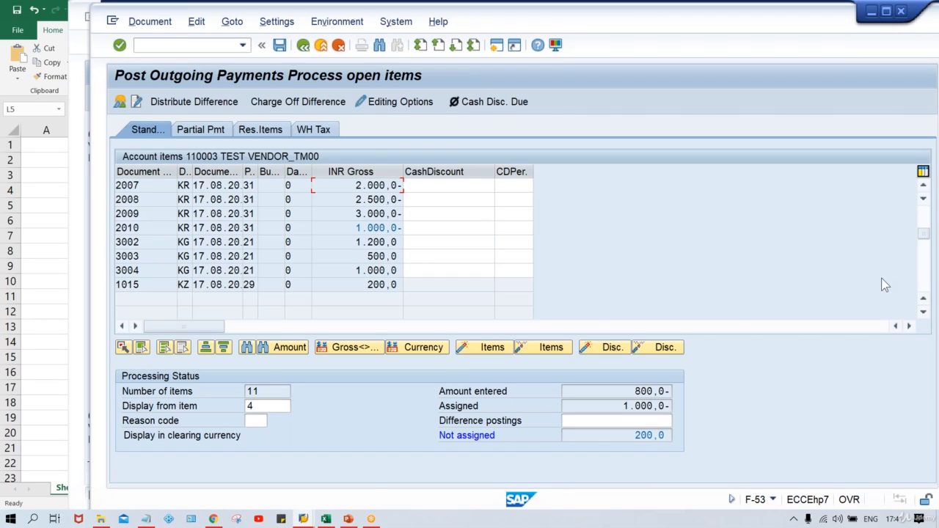
double_click(381, 284)
click(620, 391)
Step: Simulate the 800 outgoing payment and check its posting key 25 vendor line
click(150, 22)
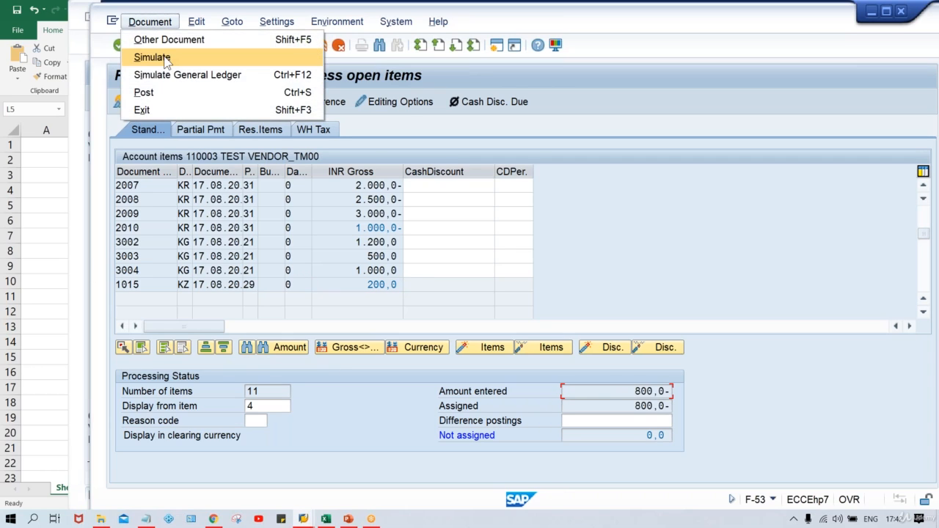
click(204, 57)
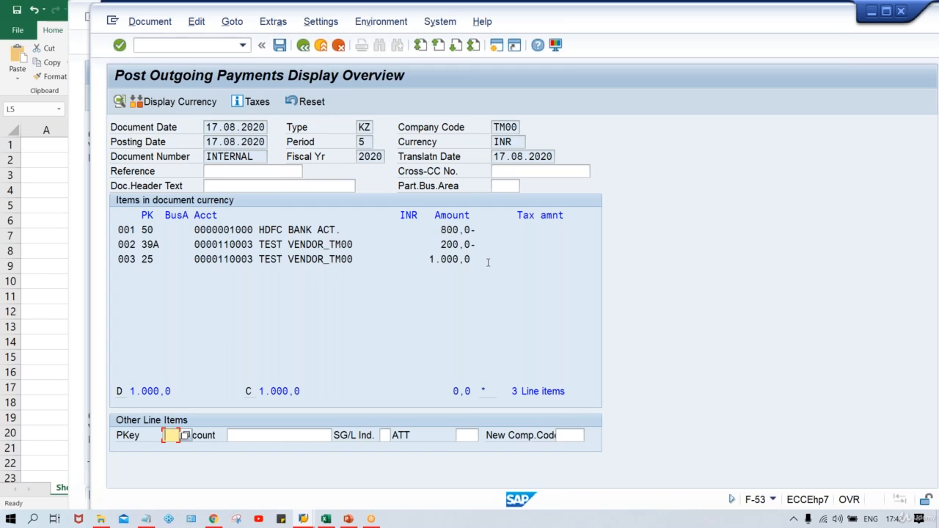
click(478, 258)
drag(478, 259, 103, 259)
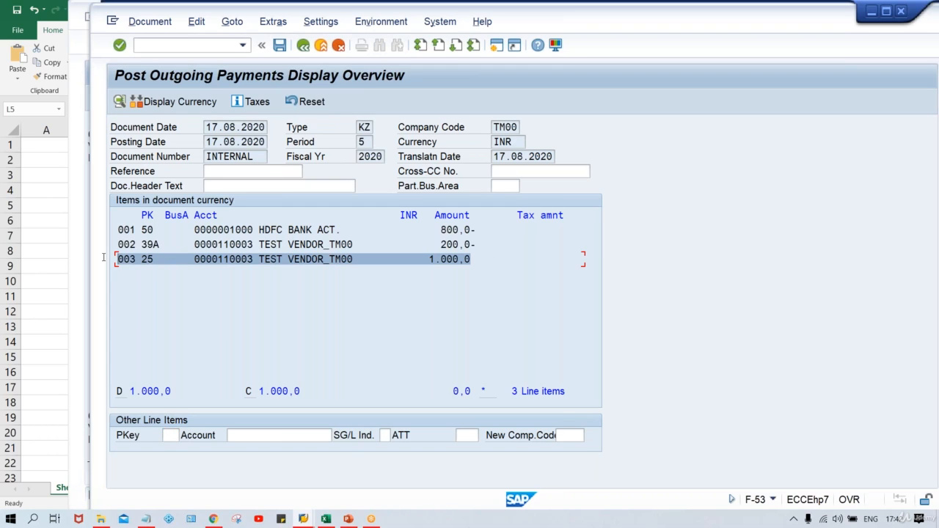
click(491, 259)
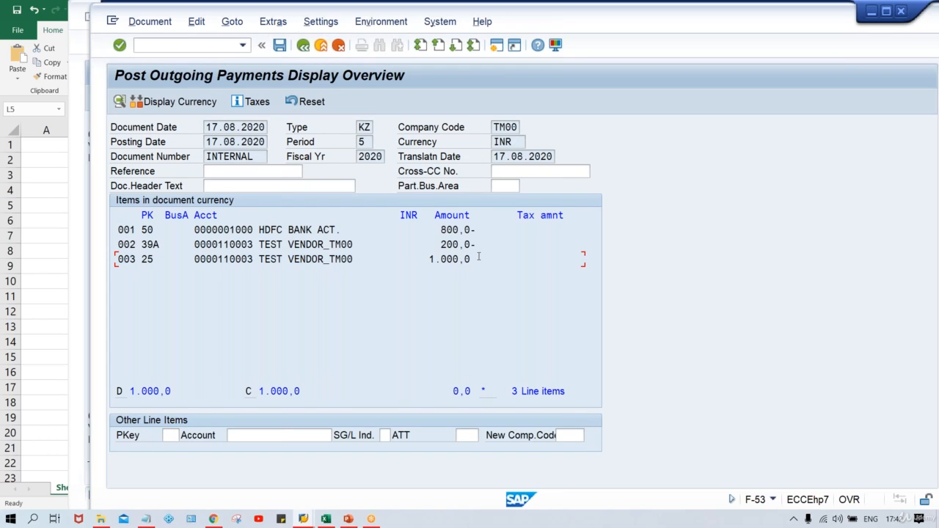
Step: Compare the amounts of invoice 2010 and down payment 1015 in the vendor line item list with the simulated payment
key(alt+Tab)
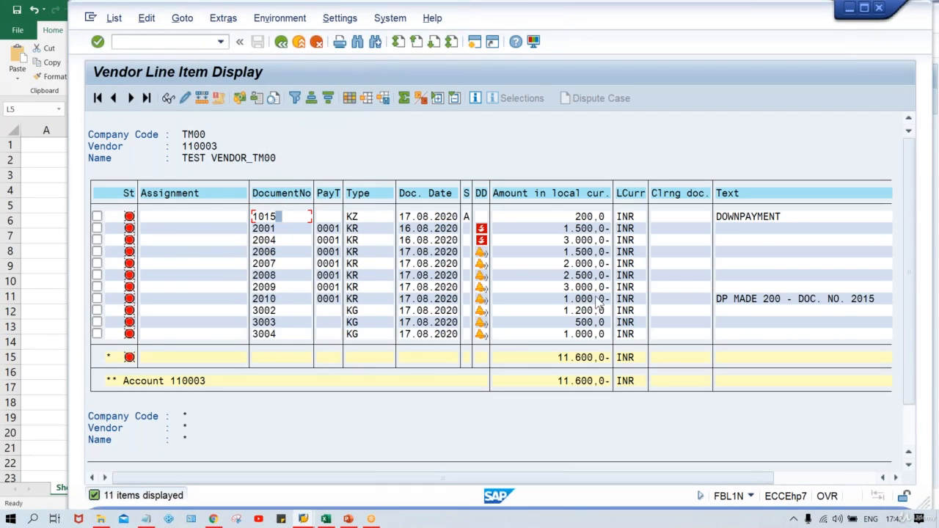
click(556, 301)
click(568, 218)
double_click(569, 218)
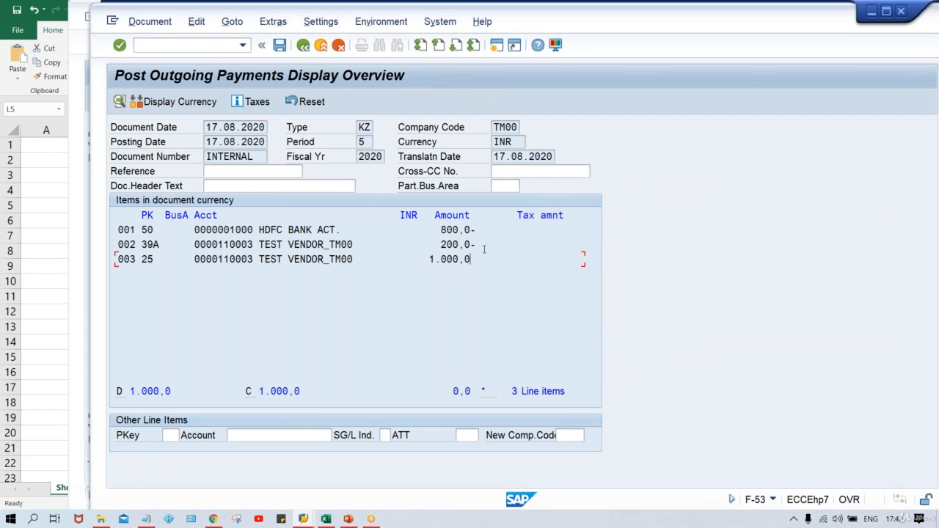
Step: Check the special G/L line 39A and the bank line, and post the 800 outgoing payment
drag(466, 245, 120, 236)
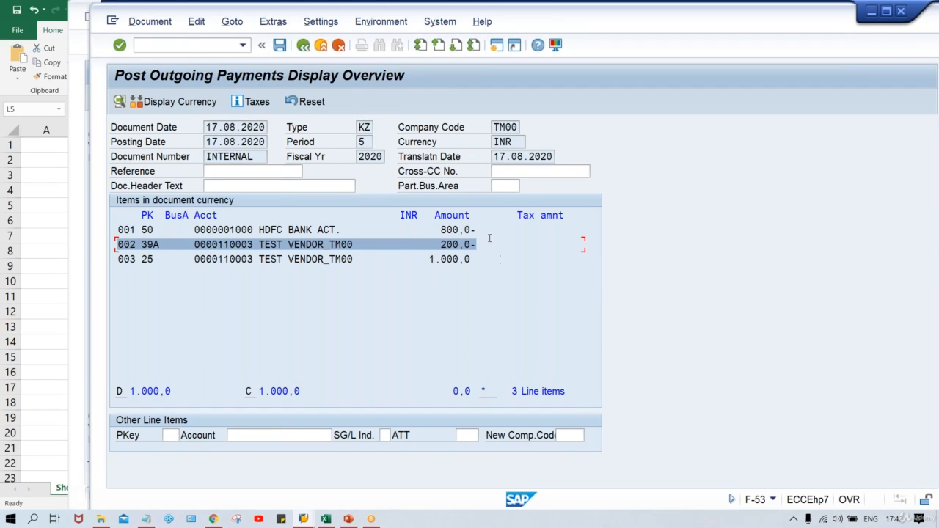
drag(489, 233, 6, 227)
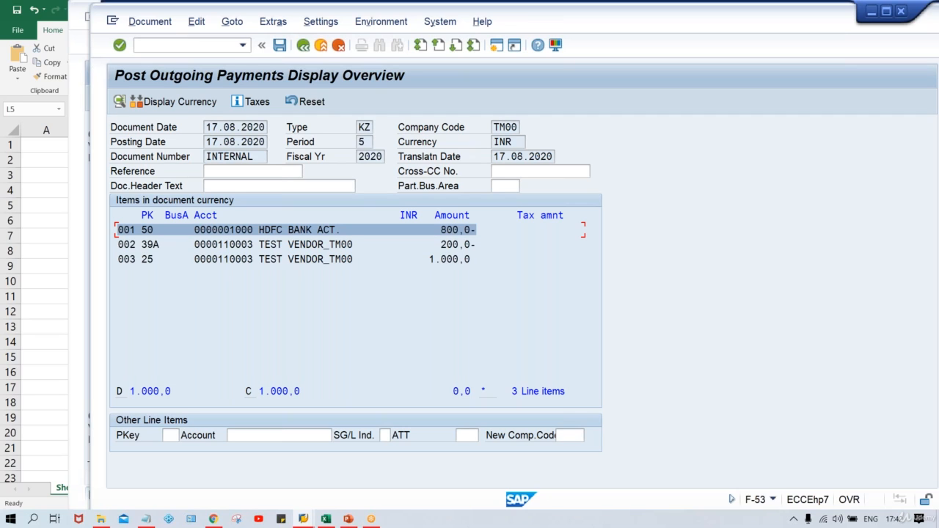
key(ctrl+s)
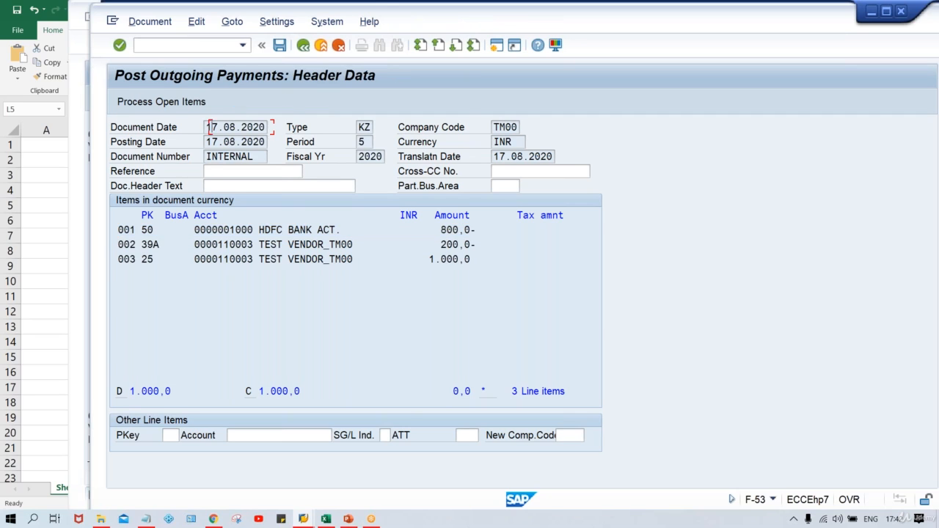
Step: Return to the vendor line item list, check invoice 2010, and refresh the list for the posted 800 payment
key(alt+Tab)
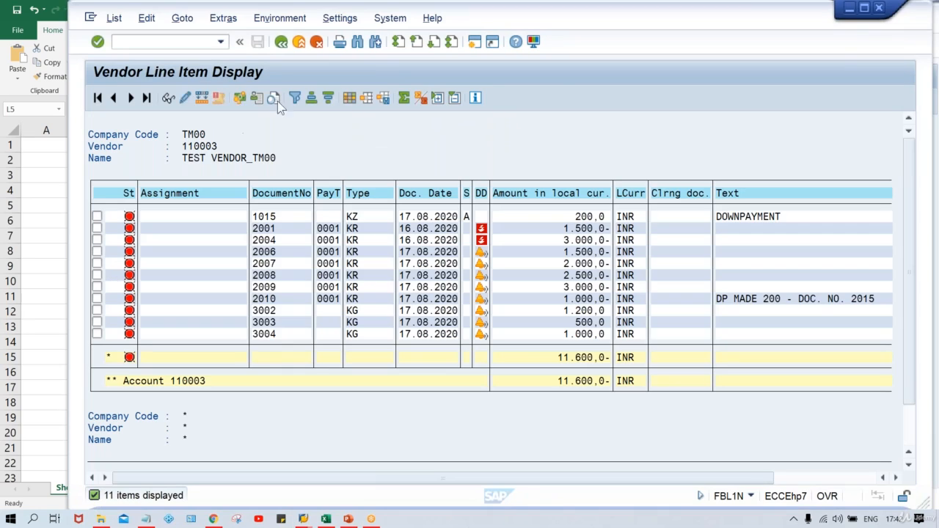
click(561, 299)
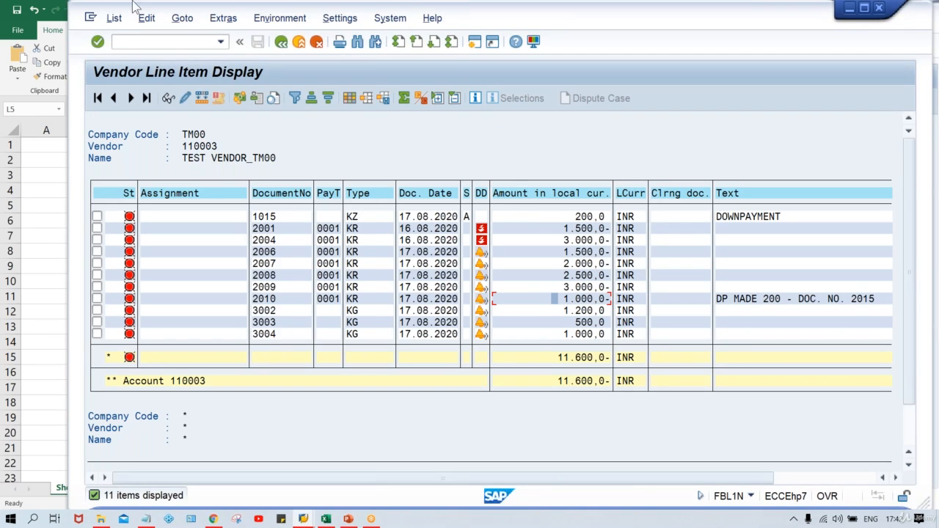
click(113, 18)
click(126, 55)
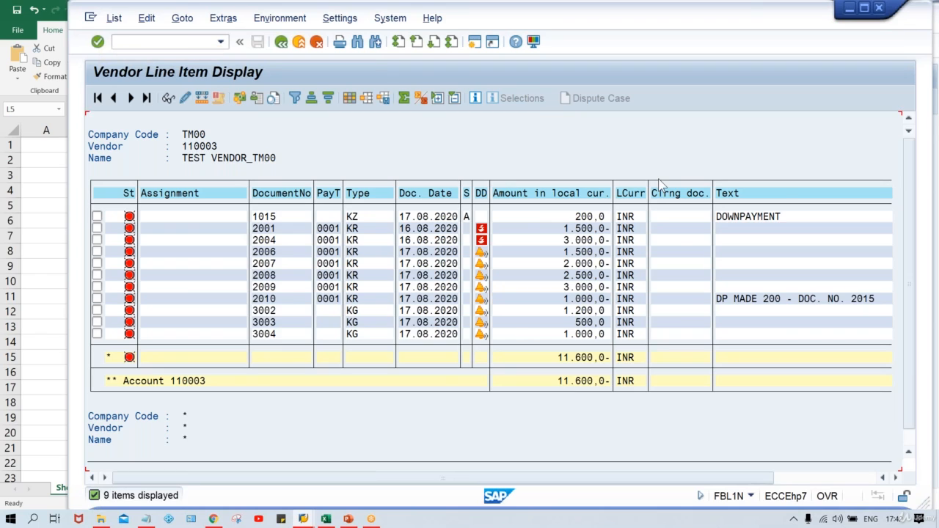